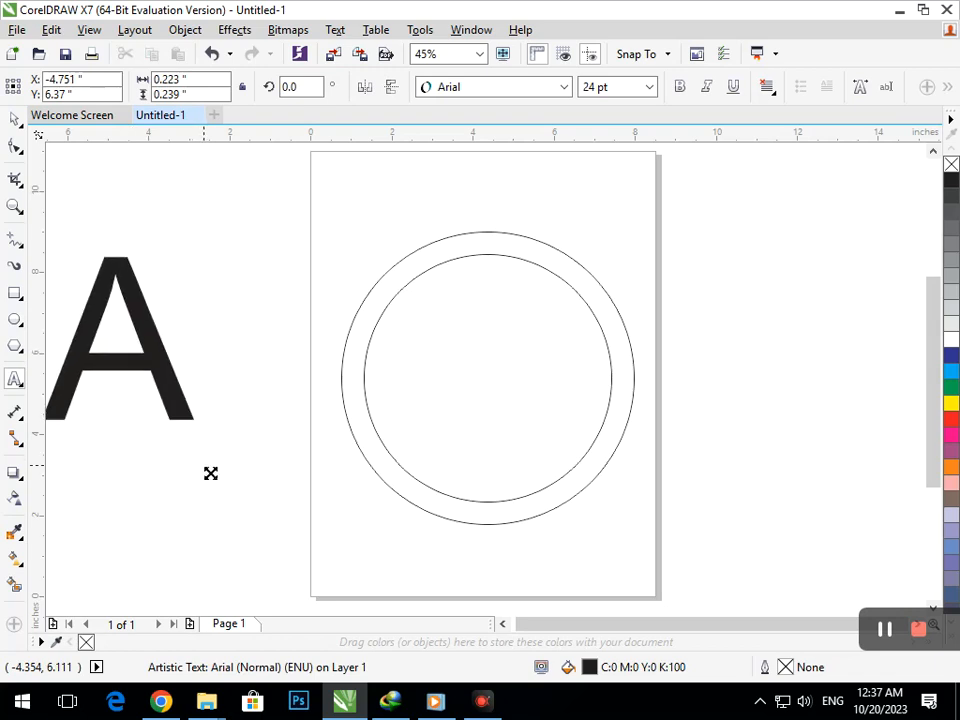
Step: Move the large letter A into the middle of the two concentric circles
click(15, 120)
click(115, 201)
drag(101, 322, 454, 384)
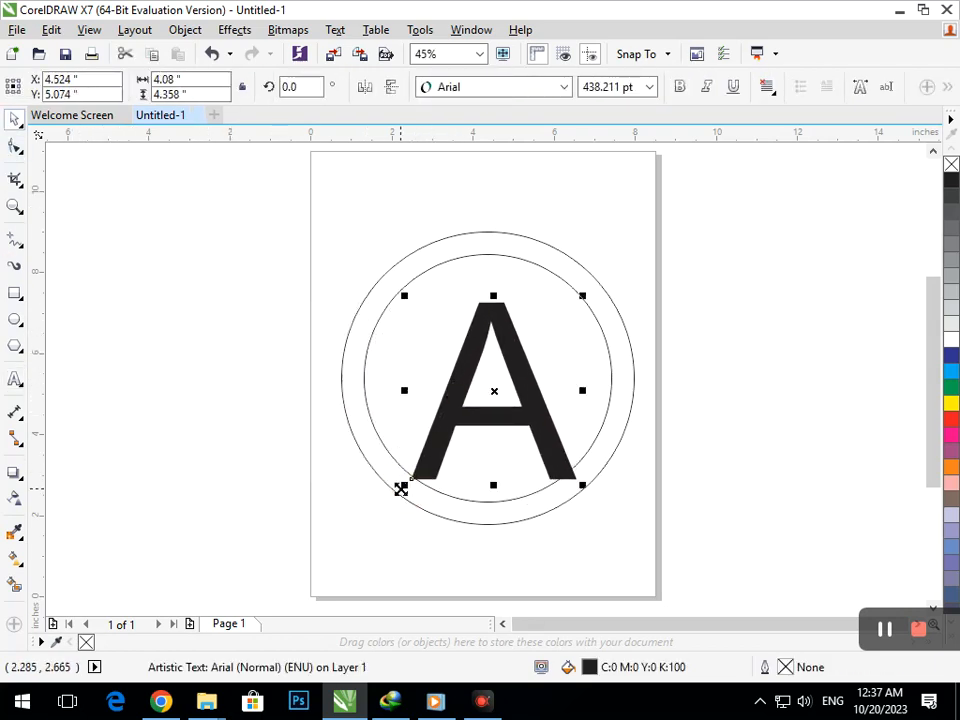
drag(405, 486, 382, 524)
key(ctrl+z)
key(ctrl+z)
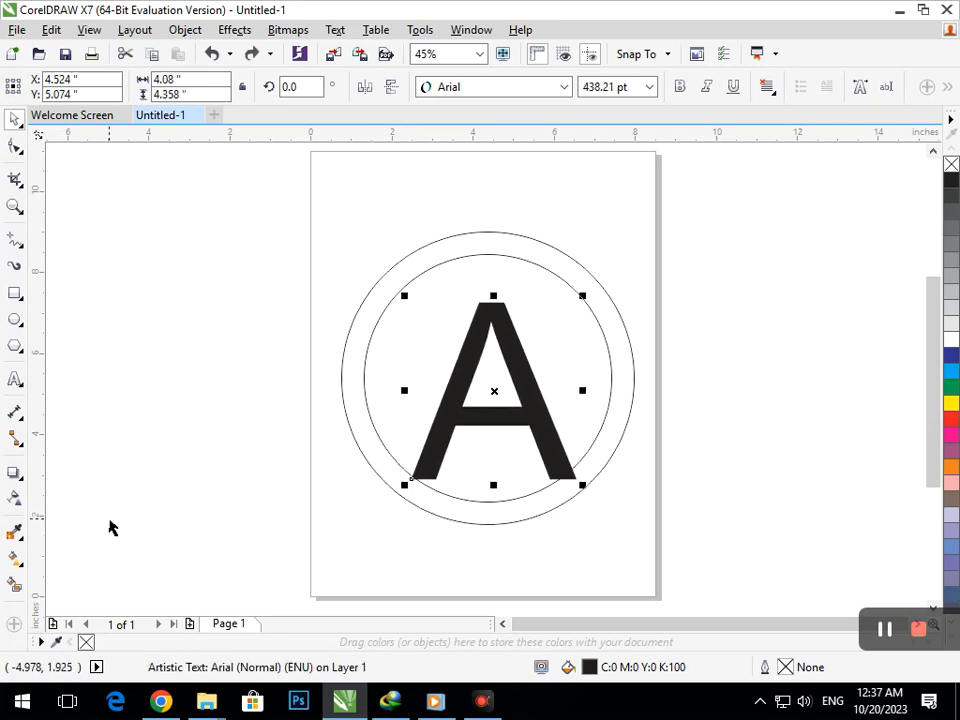
Step: Turn the A into an unfilled curve object with a black hairline outline, centred inside the circles
key(ctrl+q)
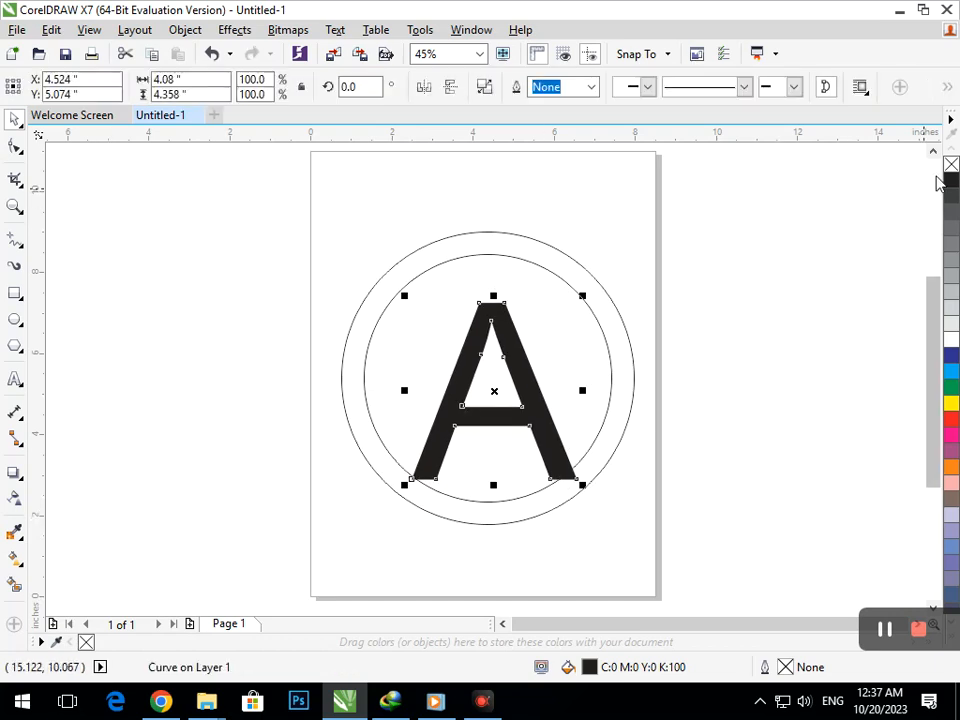
click(950, 166)
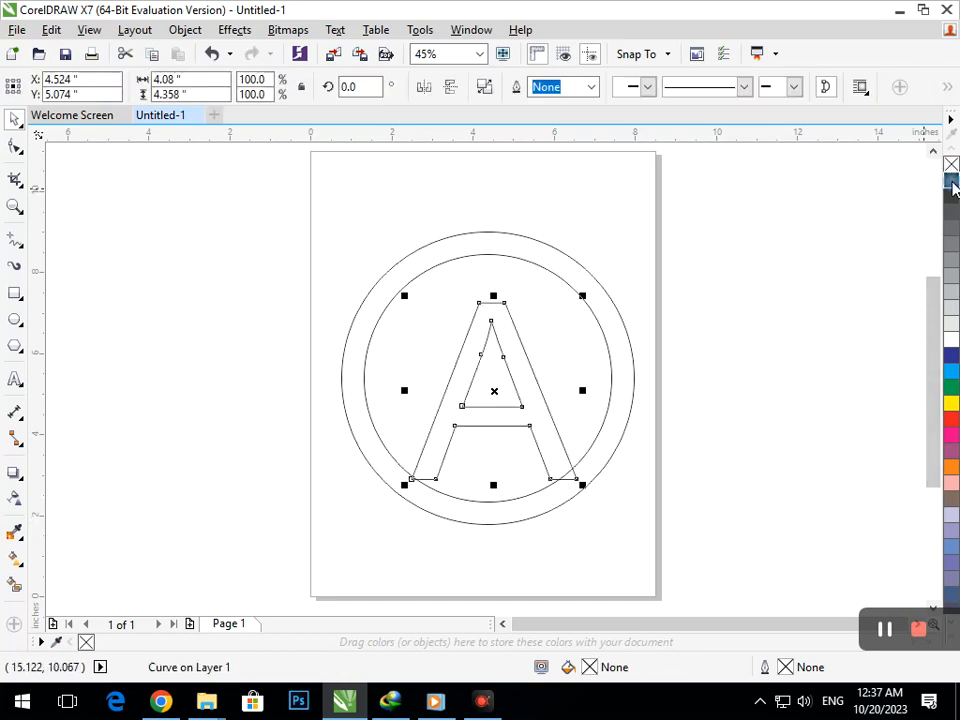
click(771, 459)
drag(505, 428, 499, 421)
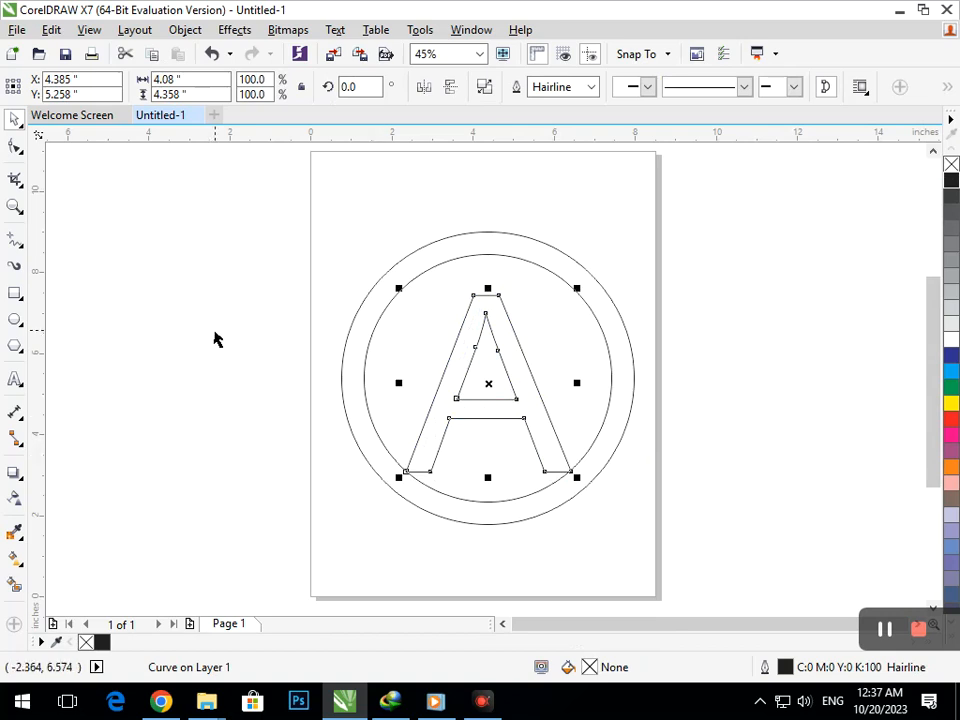
Step: Stretch both legs of the A downward and outward past the outer circle by moving their bottom nodes
click(15, 146)
drag(476, 559, 375, 556)
drag(604, 506, 583, 561)
drag(623, 510, 641, 499)
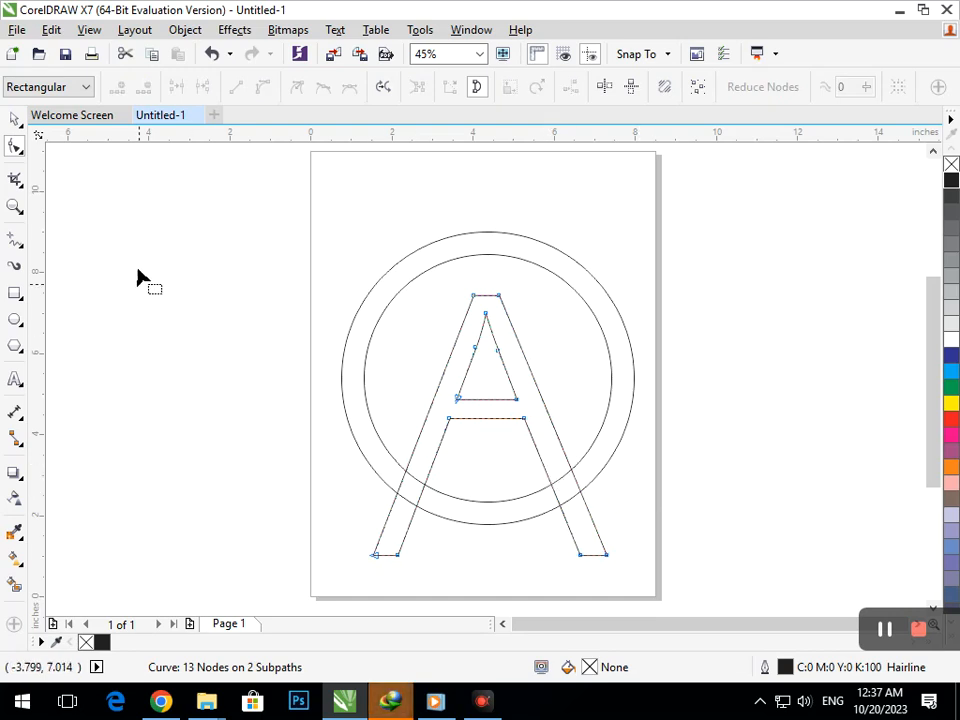
Step: Scale the A down to about 4.7 by 5.3 inches and centre it horizontally inside the circles
click(15, 119)
click(75, 201)
click(372, 554)
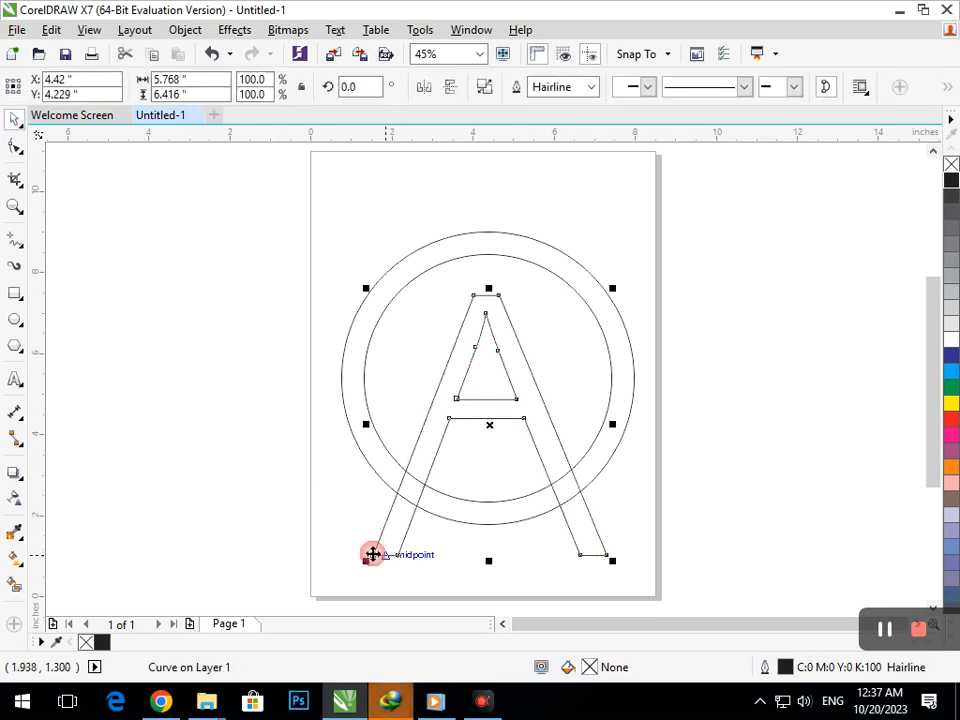
drag(364, 561, 411, 500)
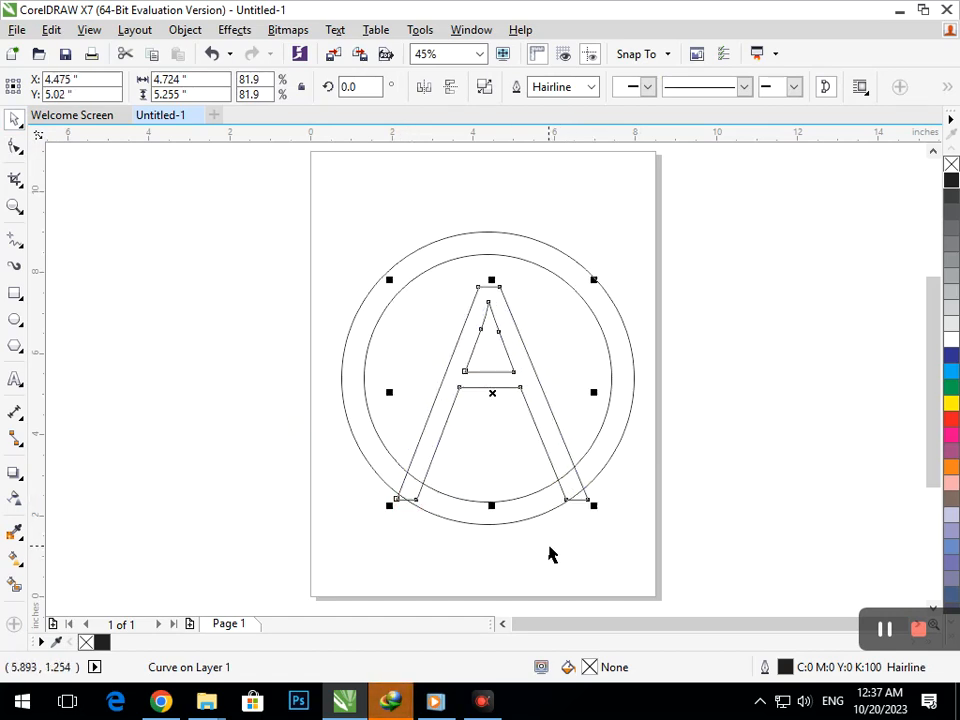
drag(439, 428, 436, 420)
Step: Lengthen both legs of the scaled A so their bottom nodes extend below the circle band
click(15, 148)
drag(480, 577, 350, 443)
drag(421, 491, 401, 546)
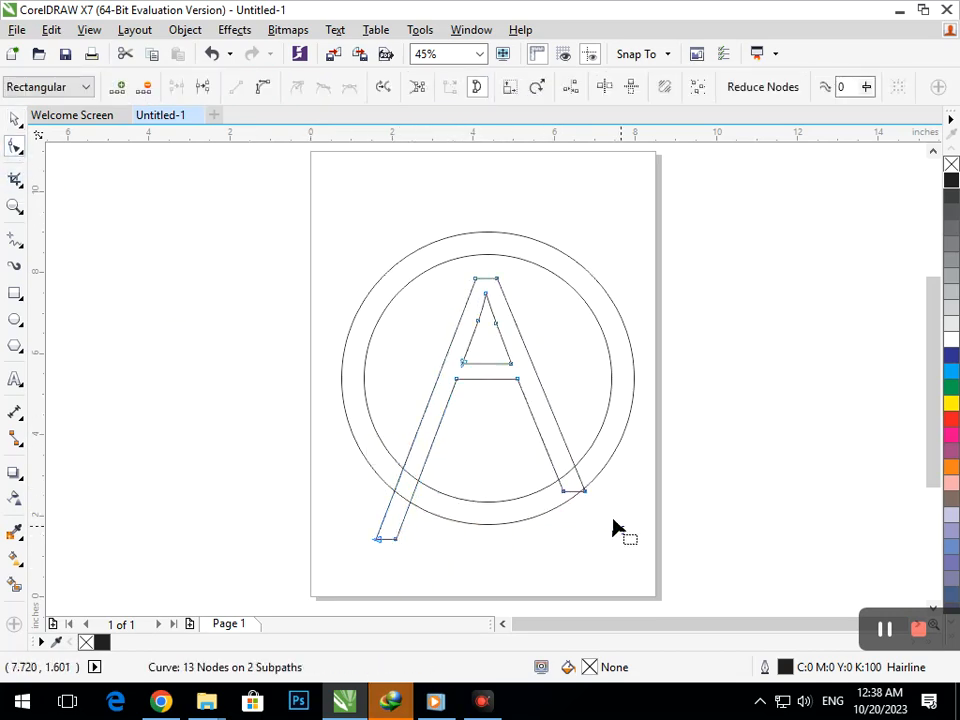
drag(613, 527, 574, 523)
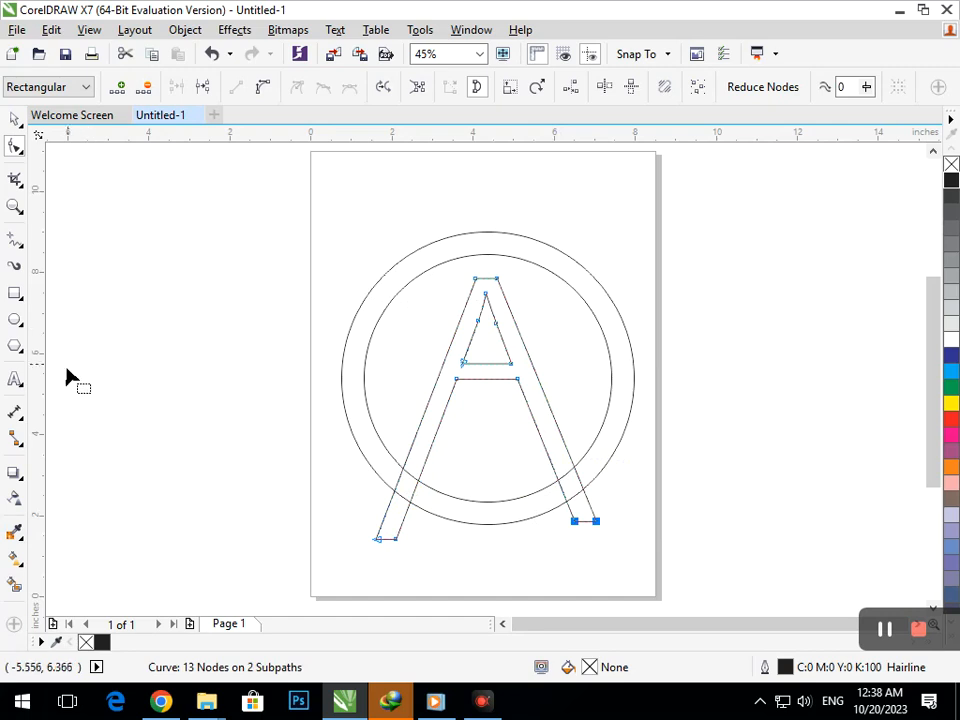
Step: Add a letter V about 2.2 by 2.4 inches, rotated 180 degrees, between the legs of the A
click(15, 381)
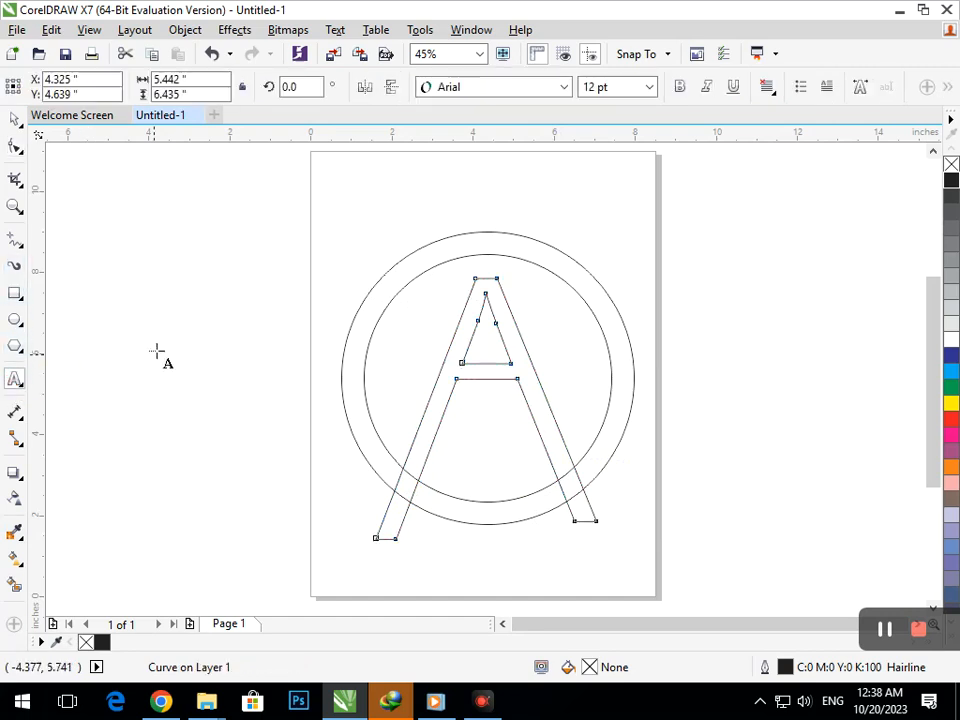
click(161, 343)
text(V)
click(14, 119)
click(55, 168)
drag(166, 358, 484, 496)
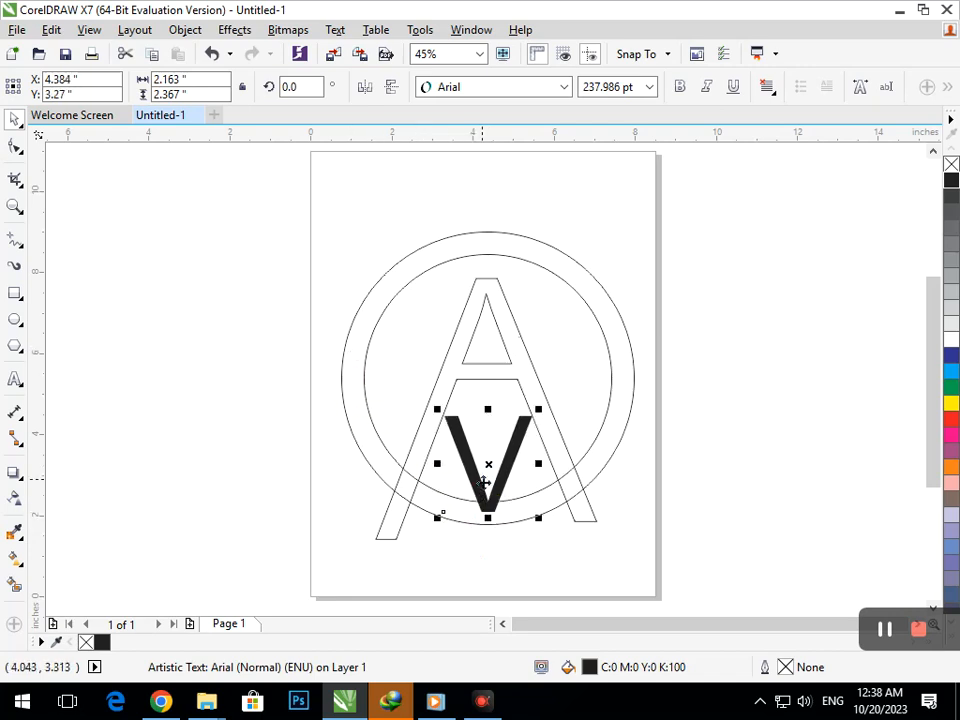
click(383, 90)
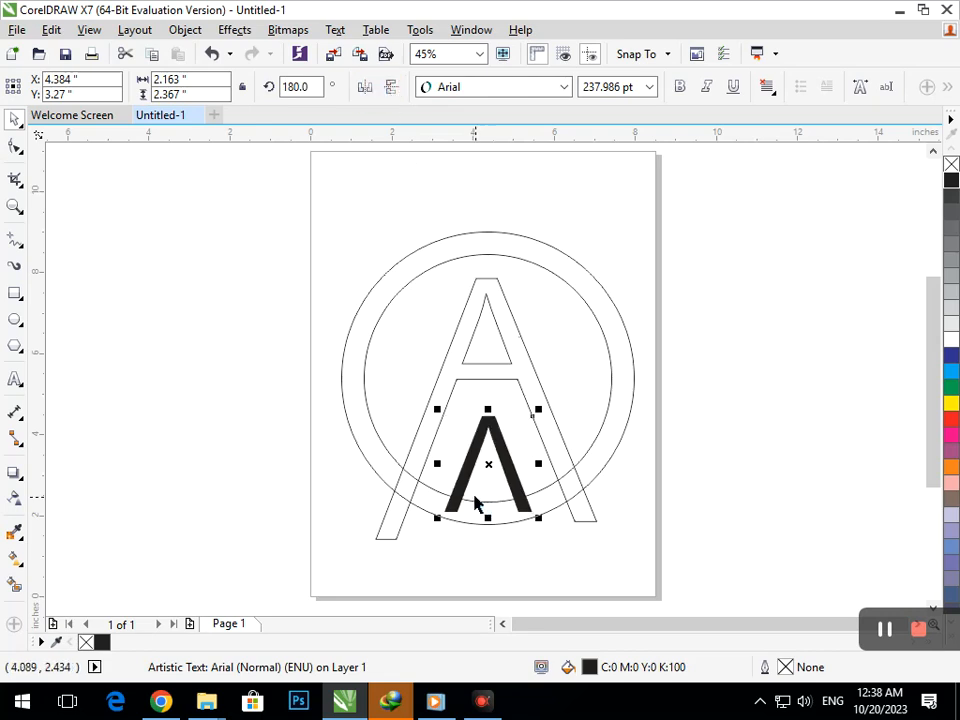
drag(462, 494, 457, 484)
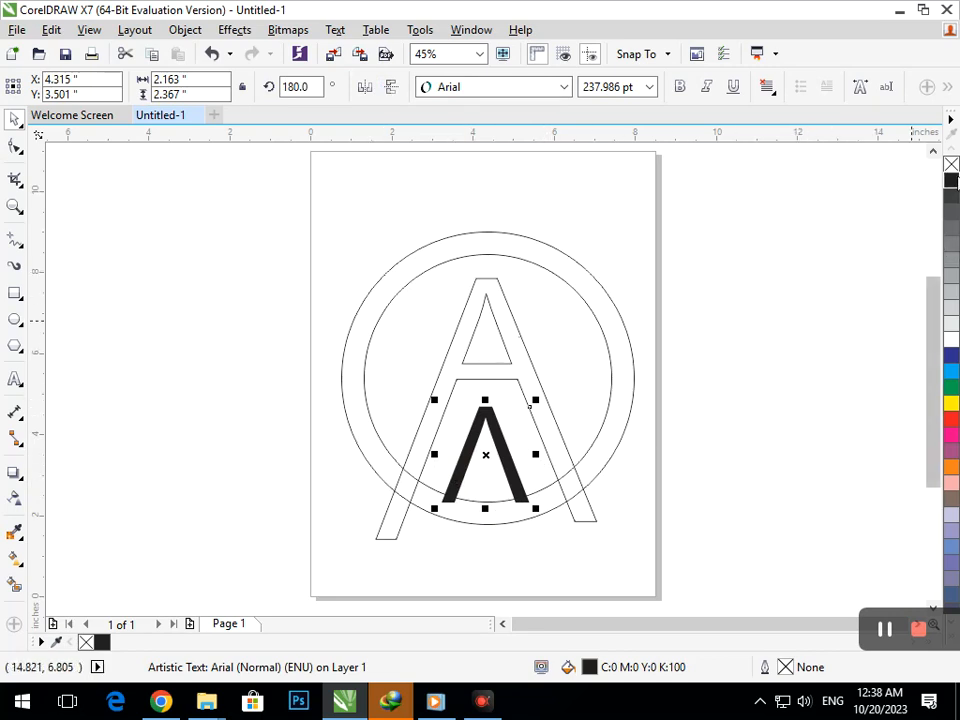
Step: Give the inverted V no fill and a black outline, and convert it to curves
click(951, 165)
right_click(951, 181)
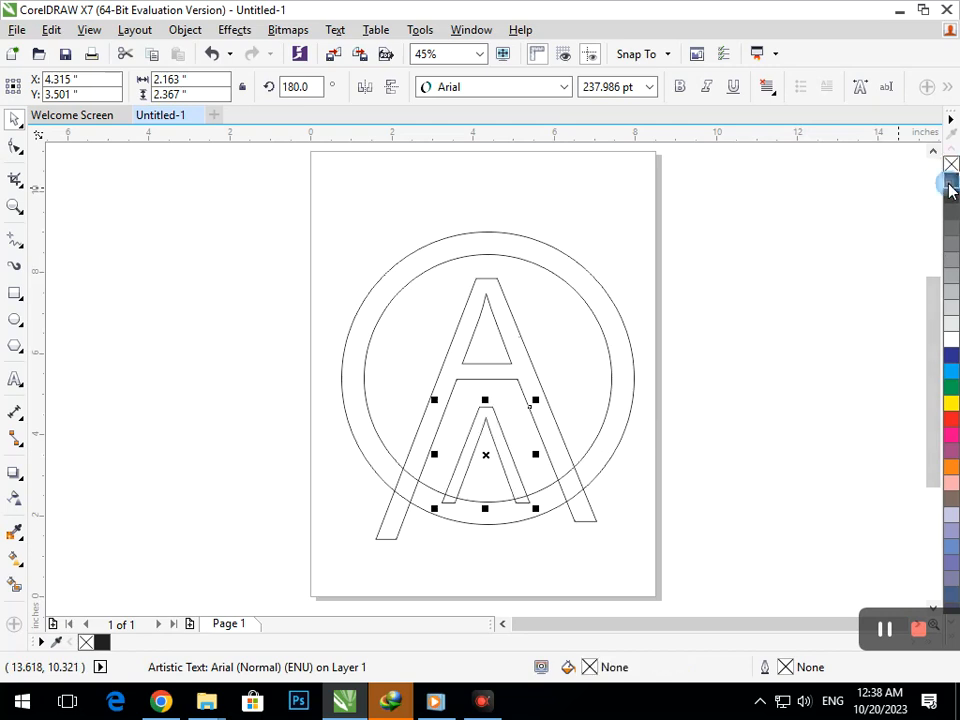
key(ctrl+q)
Step: Lengthen the inverted V's legs below the outer circle and spread them outward, parallel to the A's legs
click(15, 147)
drag(563, 548, 419, 497)
drag(465, 555, 444, 543)
drag(534, 516, 536, 553)
click(574, 574)
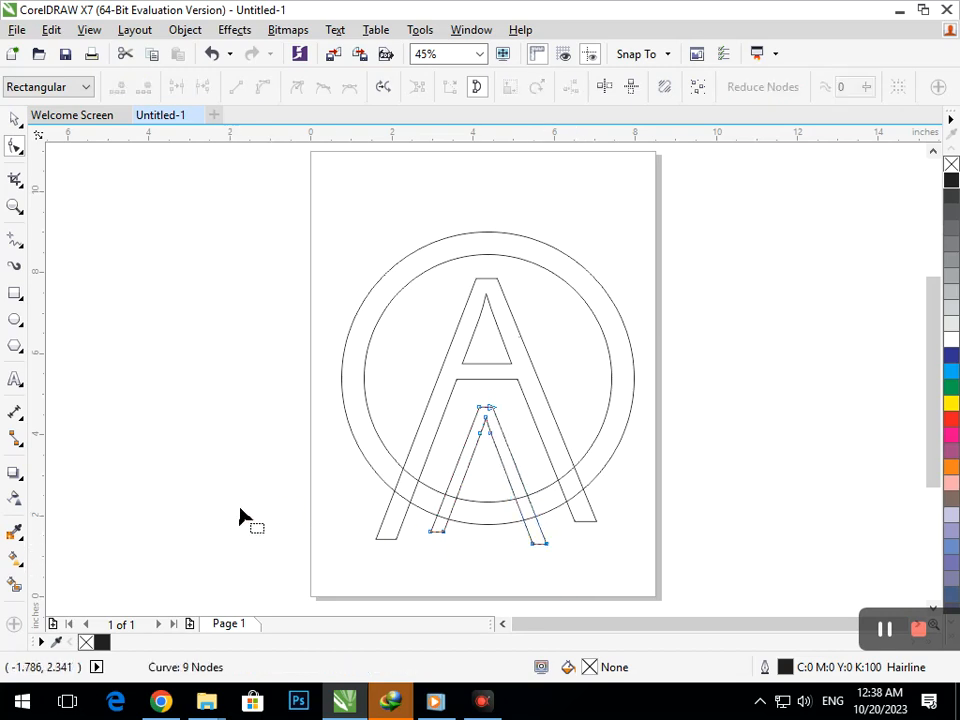
drag(446, 548, 424, 536)
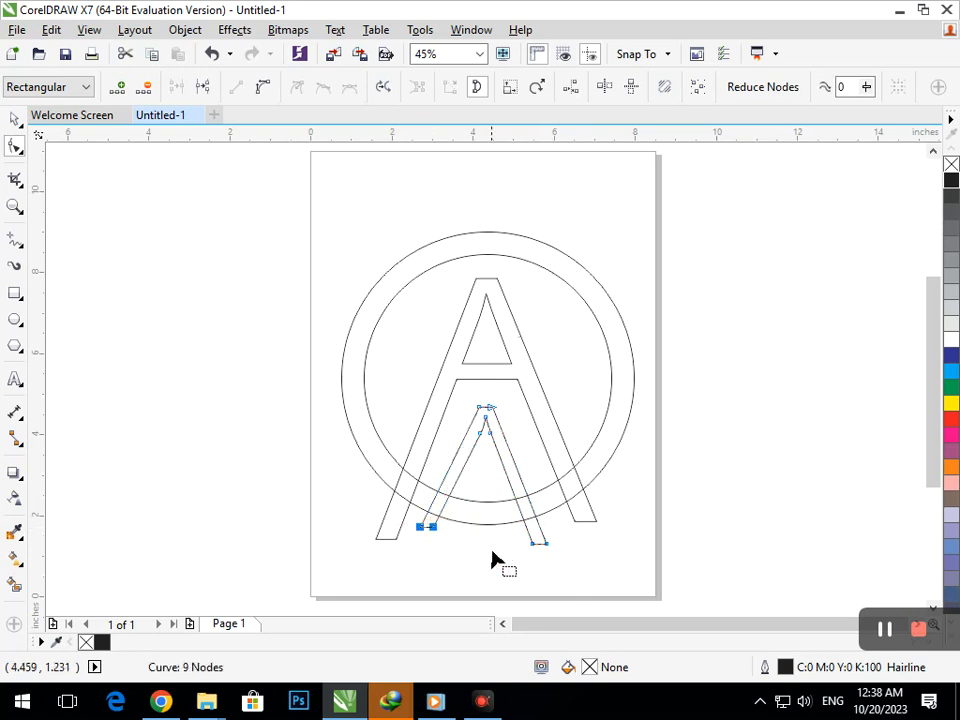
mouse_move(575, 548)
mouse_down()
mouse_move(549, 549)
mouse_move(567, 546)
mouse_up()
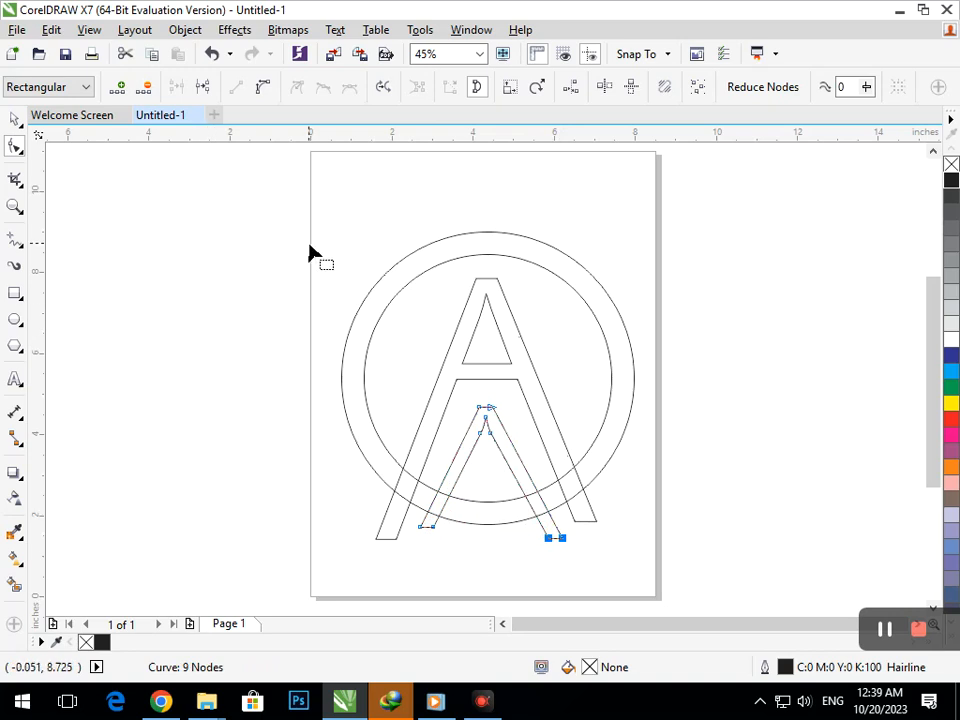
Step: Draw a rectangle about 1.06 by 1.57 inches across the top of both circles, above the A
click(15, 293)
drag(459, 200, 504, 265)
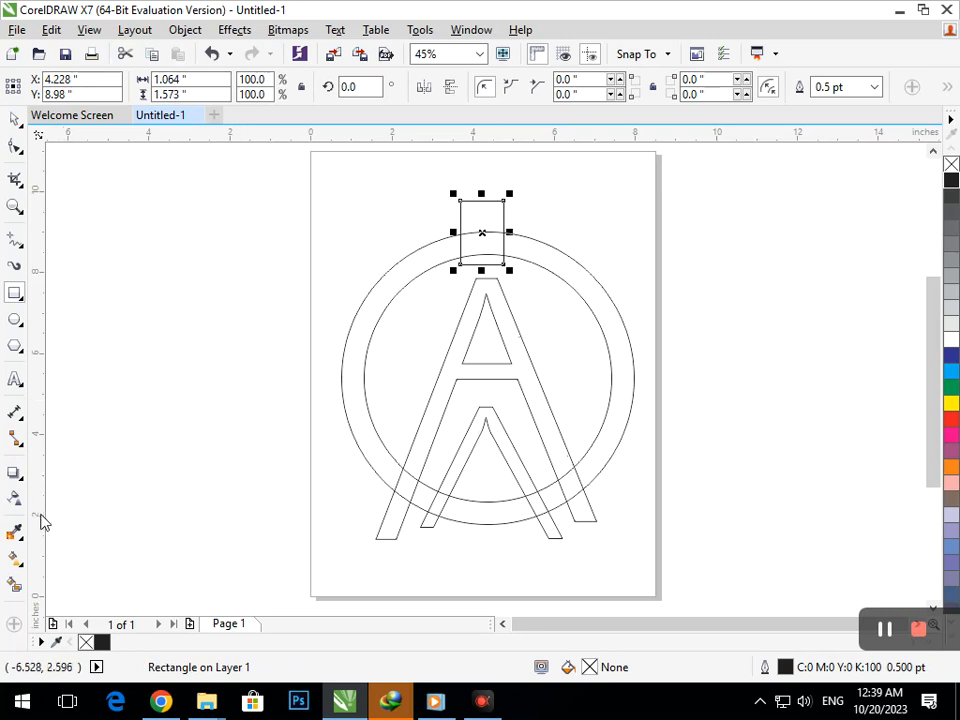
Step: Widen the inverted V's left leg by moving its inner bottom node to the right
click(21, 153)
click(72, 147)
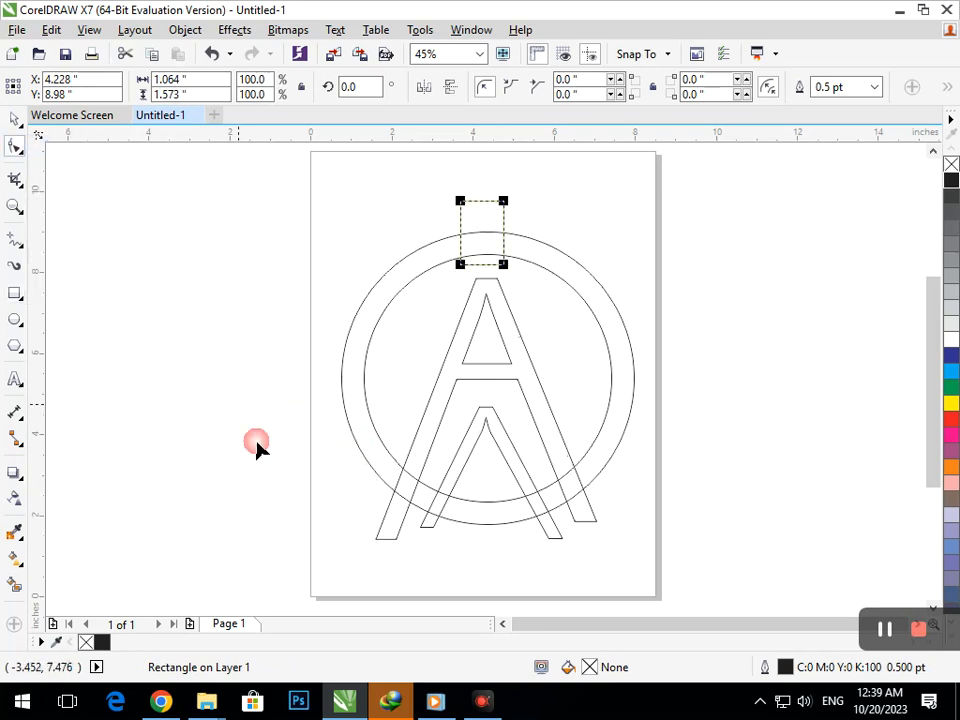
click(434, 527)
drag(434, 527, 443, 531)
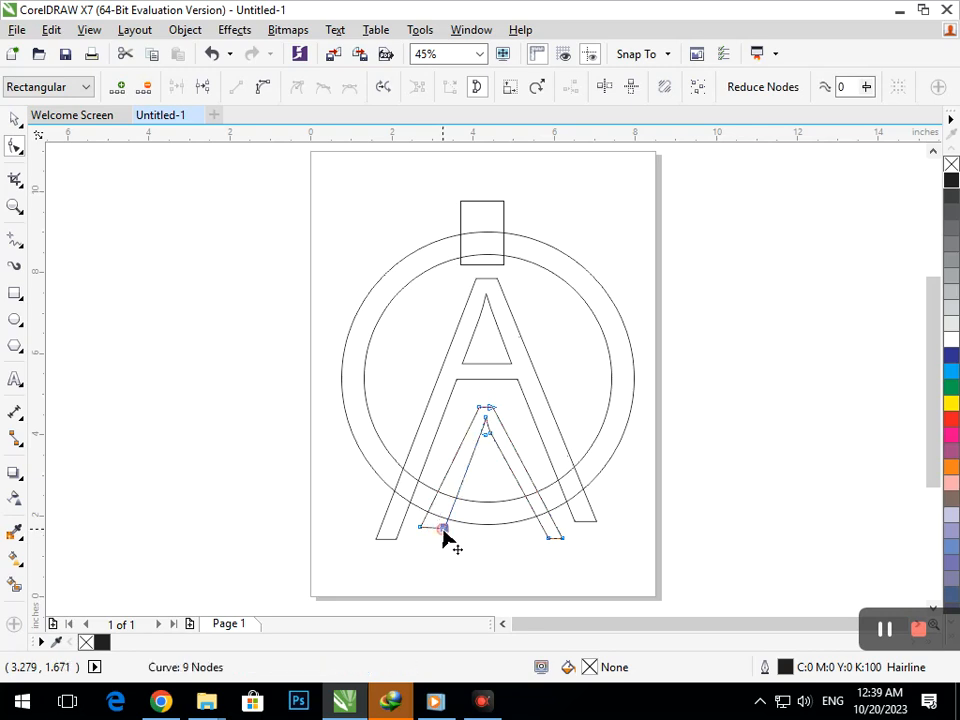
Step: Delete the node left of the inverted V's inner apex, lower the apex node and reshape the left leg's inner edge
scroll(505, 460, up, 4)
click(410, 361)
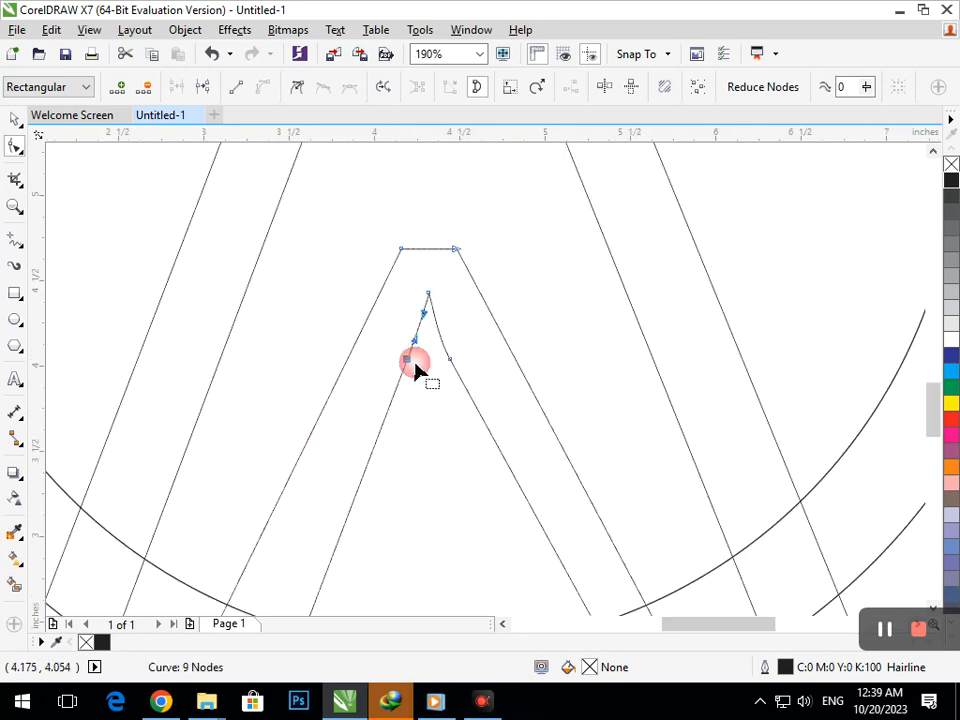
key(Delete)
drag(429, 294, 429, 344)
drag(390, 496, 358, 497)
scroll(349, 414, down, 4)
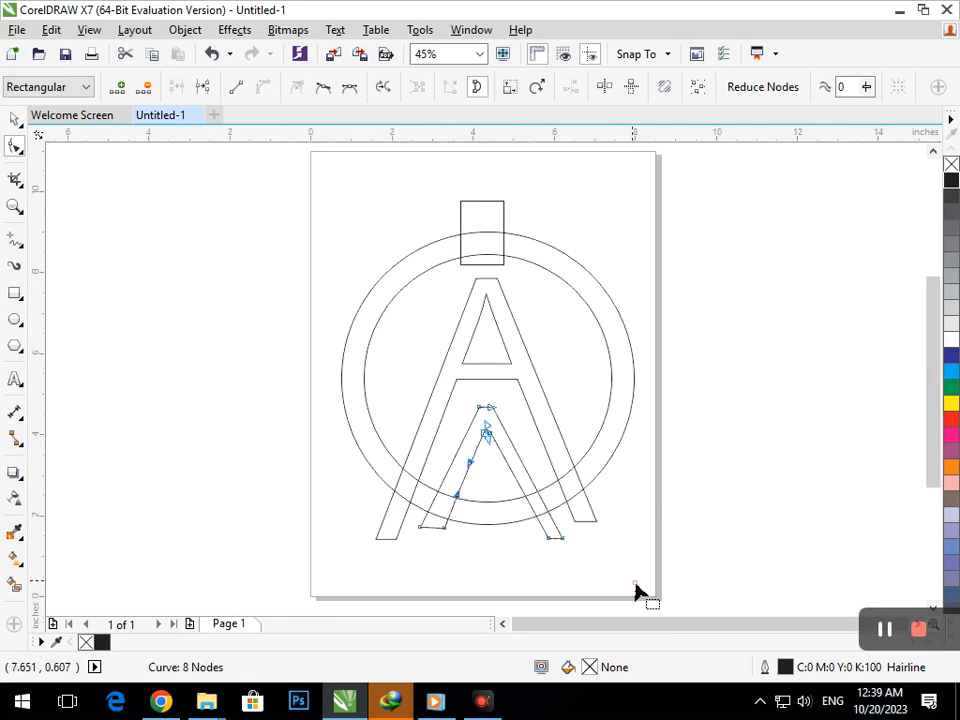
Step: Fine-tune the inner bottom node of the inverted V's left leg to even out the leg's width
scroll(467, 467, up, 2)
drag(409, 511, 408, 511)
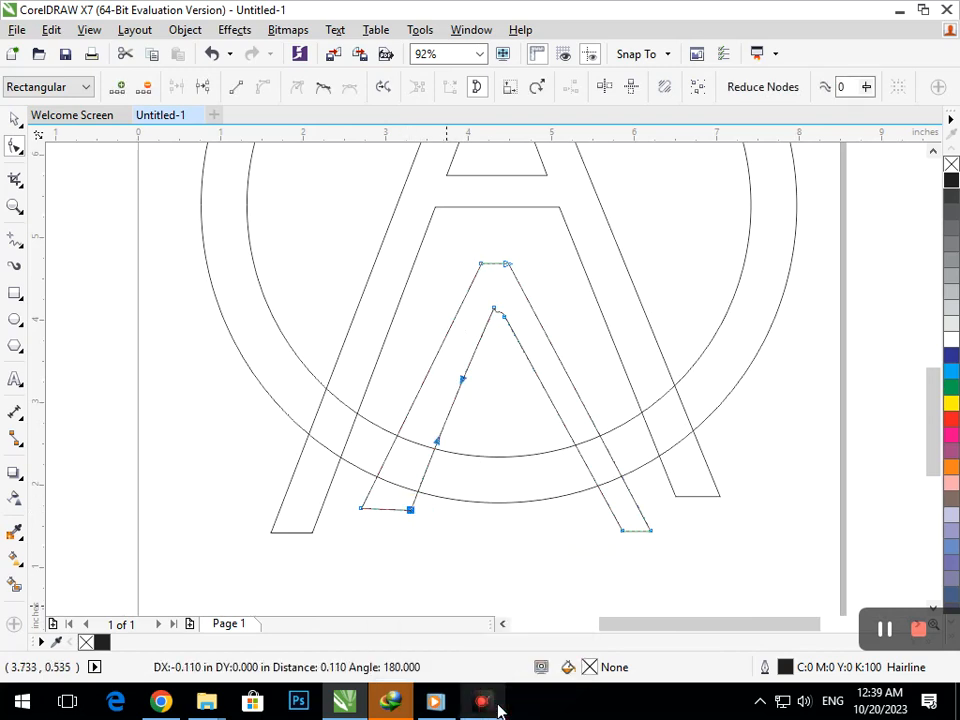
click(462, 545)
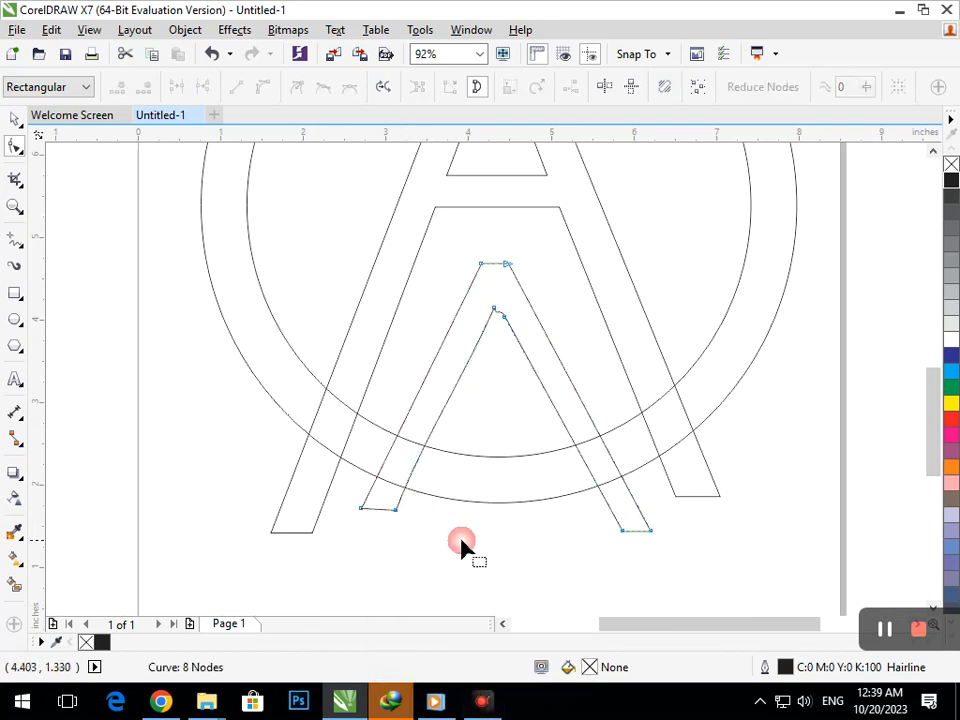
drag(396, 511, 403, 514)
key(Left)
key(Left)
key(Left)
key(Left)
key(Left)
key(Left)
key(Left)
key(Left)
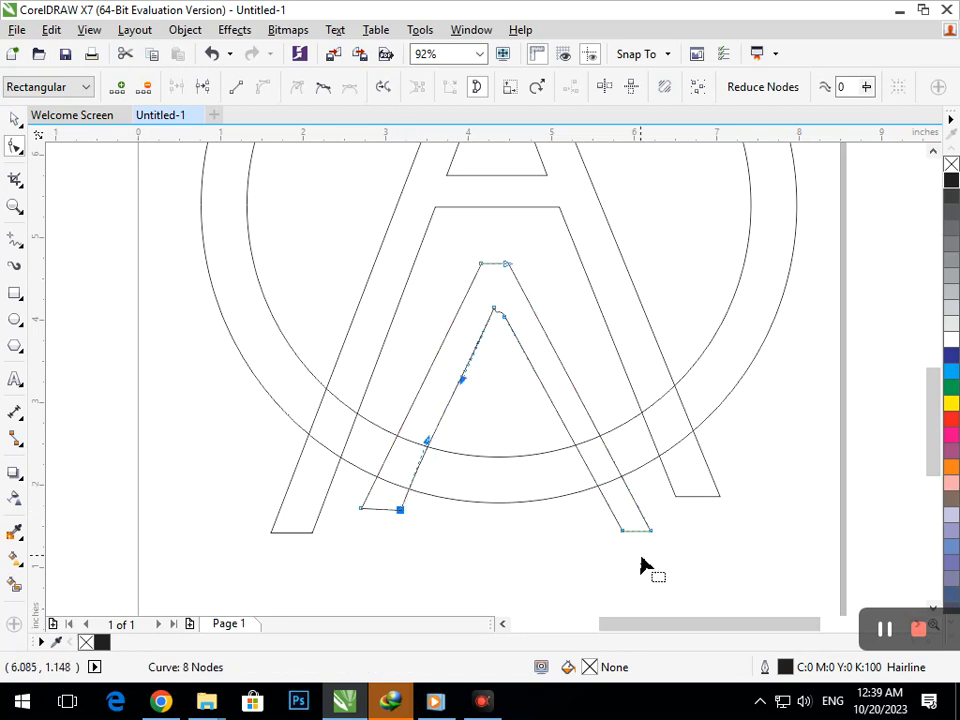
Step: Widen the inverted V's right leg inward at its bottom node and remove the extra node beside the inner apex
mouse_move(622, 531)
mouse_down()
mouse_move(610, 532)
mouse_move(614, 539)
mouse_up()
click(606, 530)
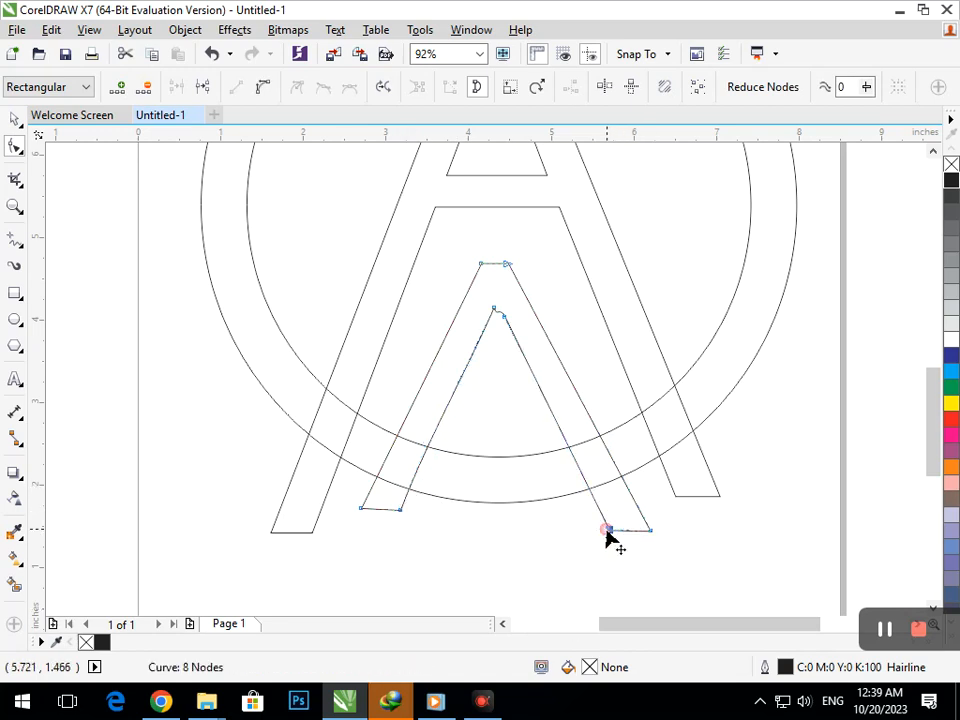
drag(505, 320, 508, 324)
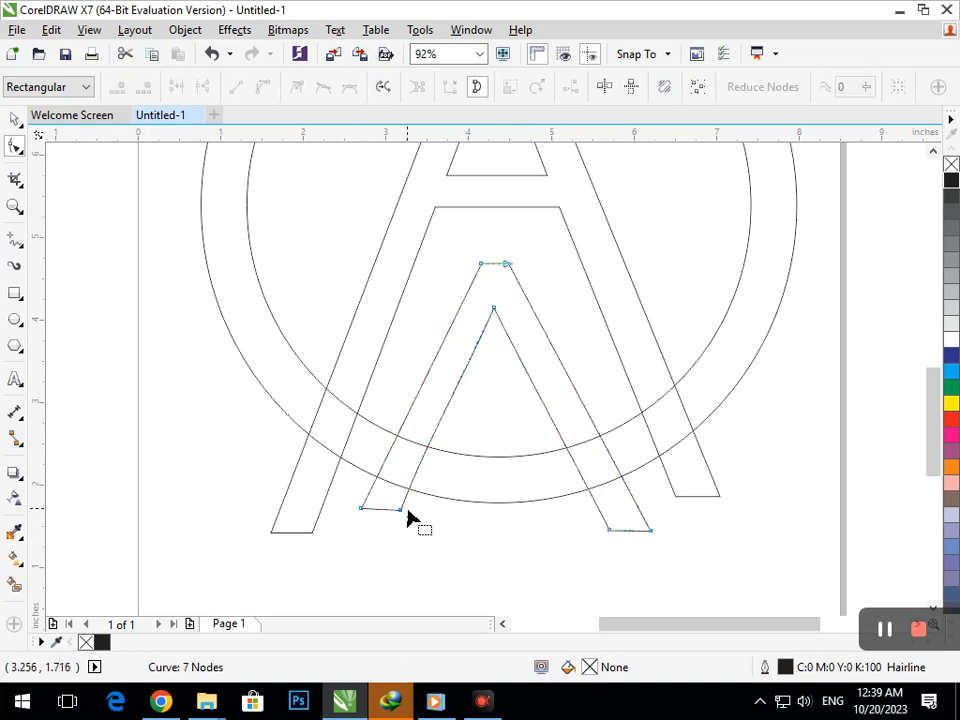
drag(401, 510, 397, 524)
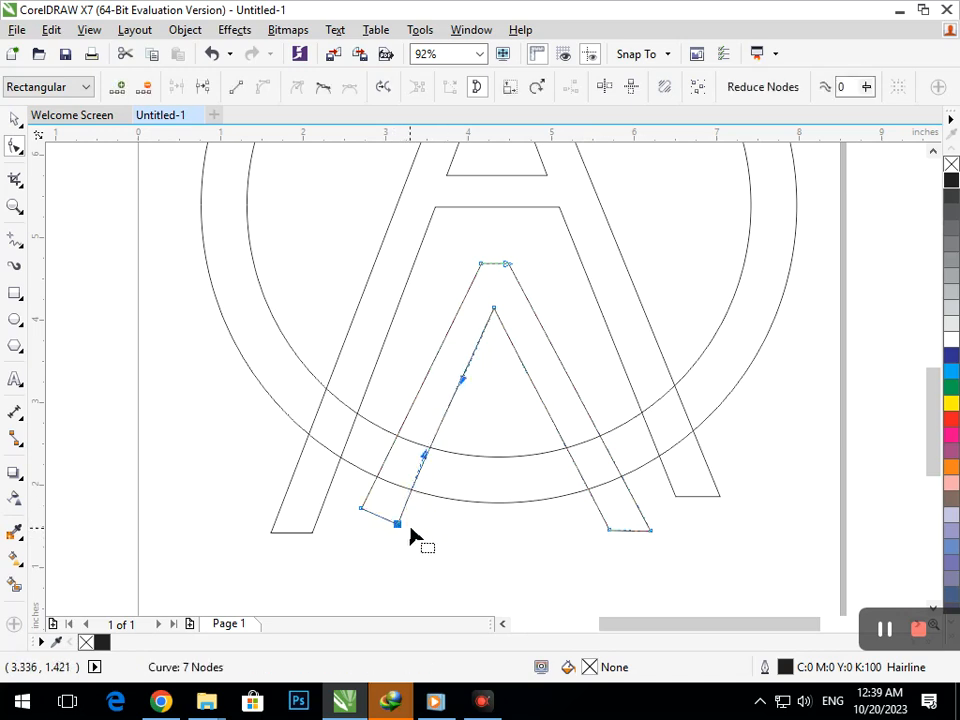
key(ctrl+z)
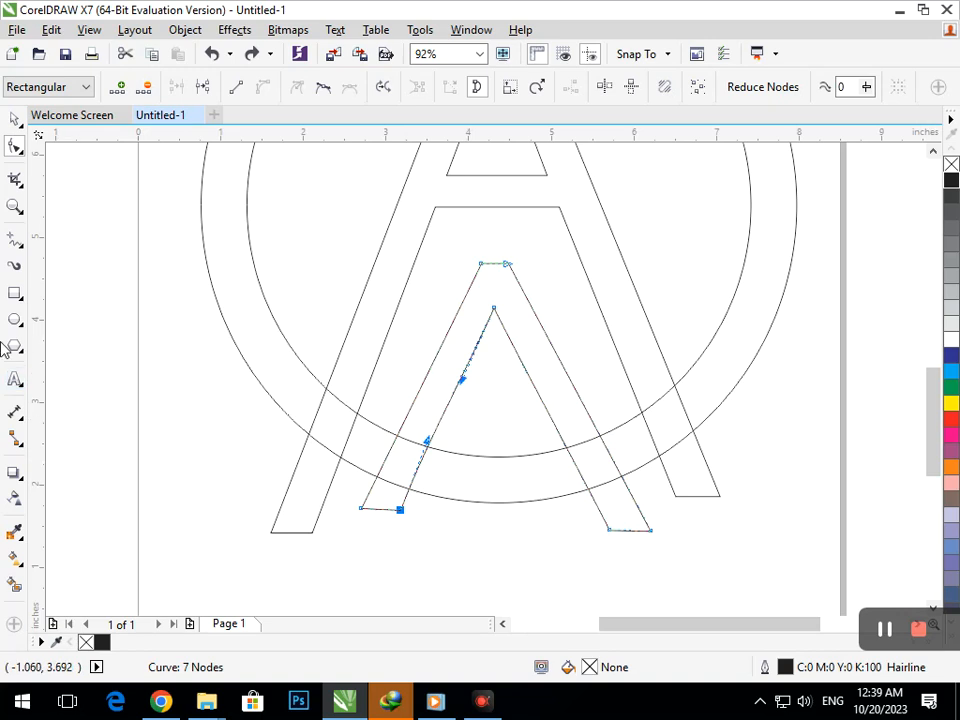
Step: Try to remove the A's left leg segments between the two circles with Virtual Segment Delete
click(16, 180)
click(103, 214)
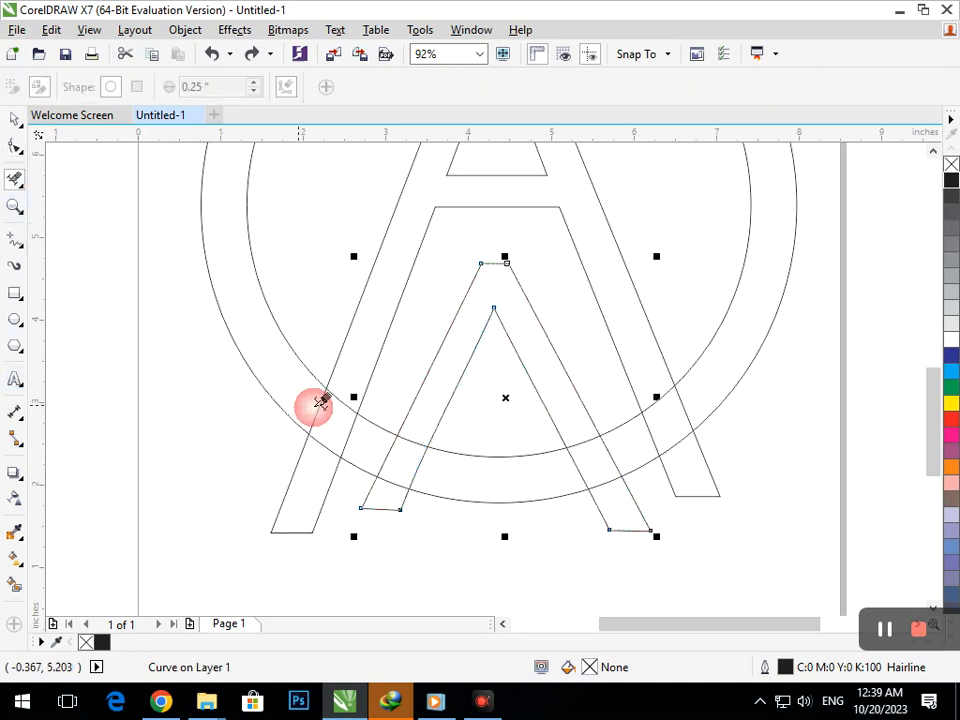
click(350, 435)
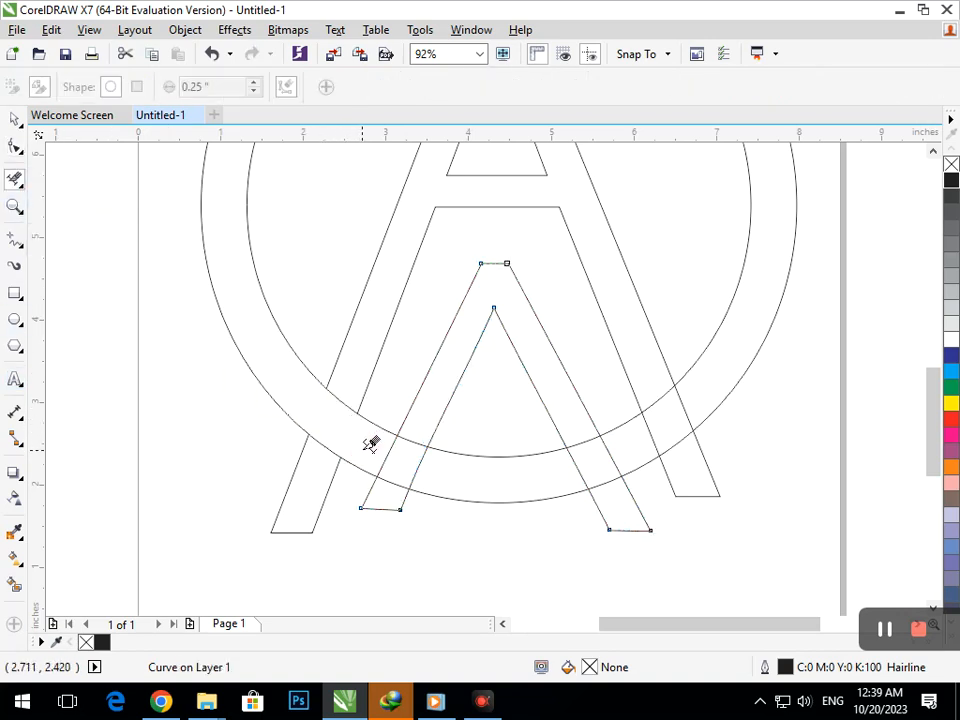
Step: Remove the overlapping segments where the inverted V's legs cross the circle band with Virtual Segment Delete
key(F2)
right_click(424, 379)
key(F2)
drag(264, 390, 648, 570)
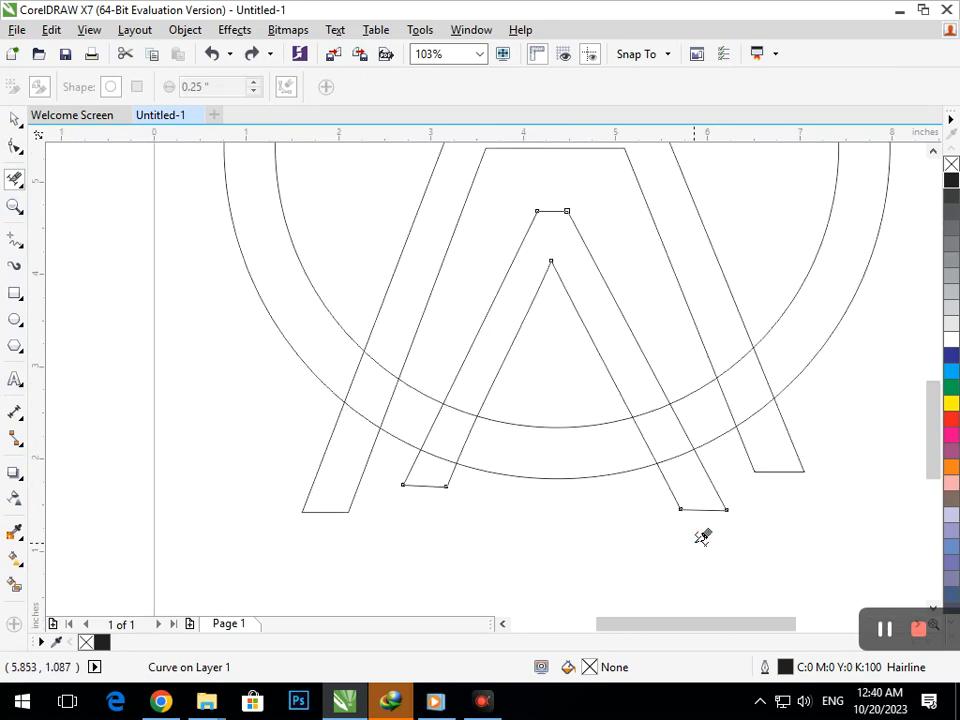
key(shift+F4)
key(F2)
drag(298, 212, 648, 548)
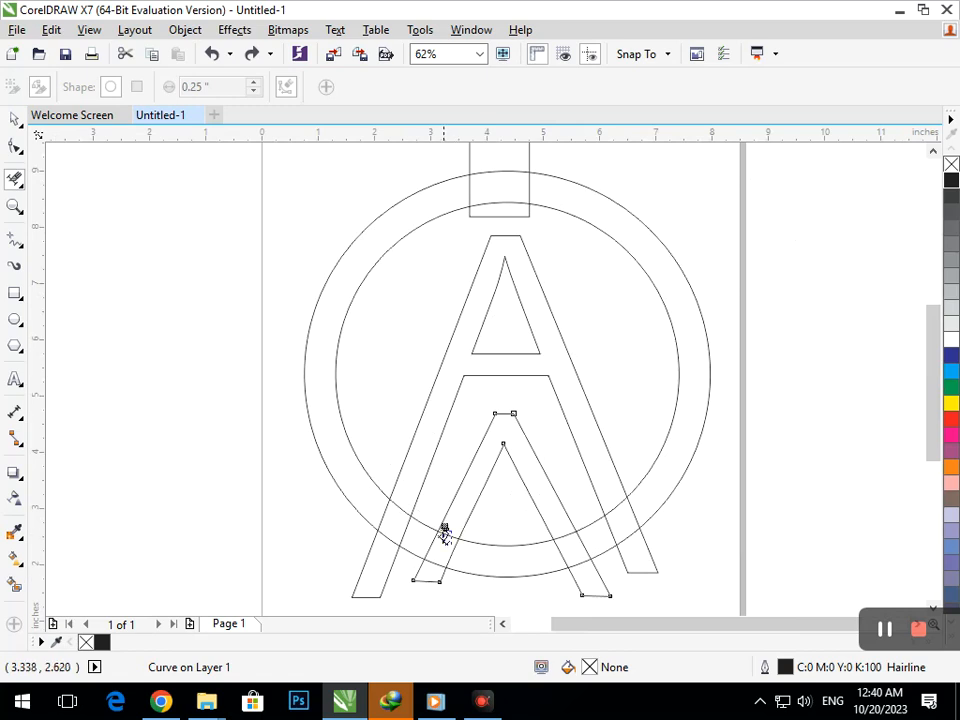
drag(421, 541, 440, 548)
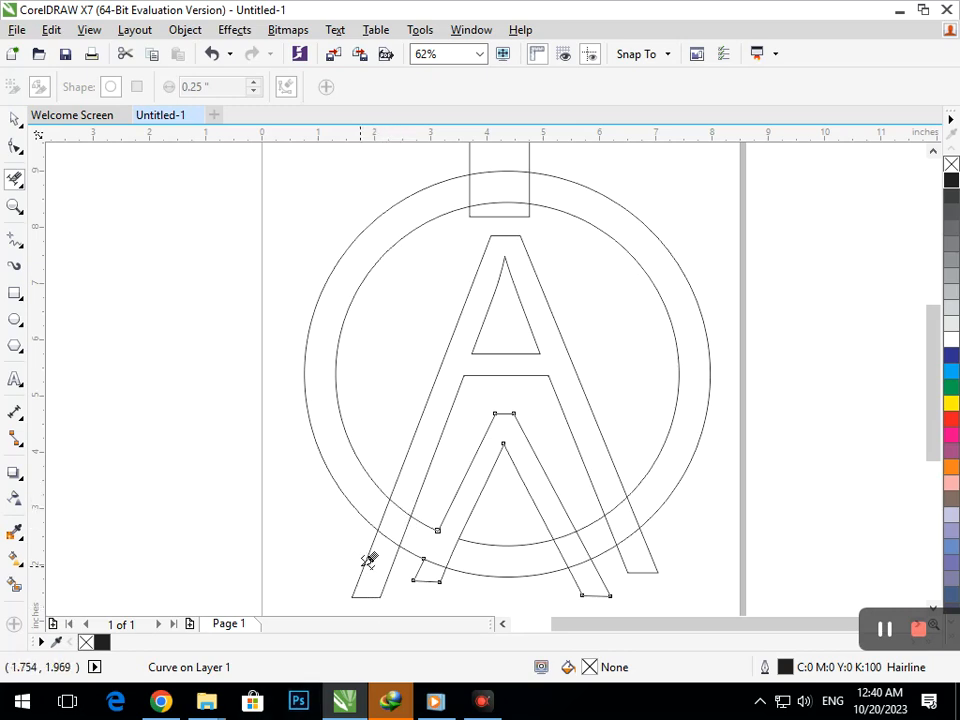
click(572, 541)
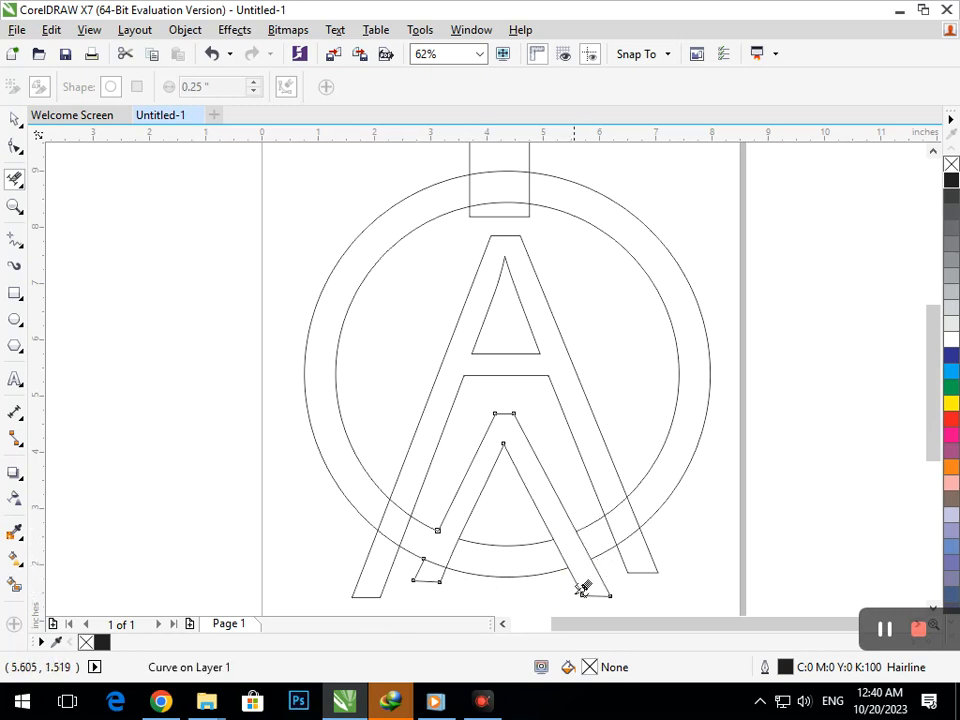
Step: Remove the ends of the A's right leg and the inverted V's legs extending past the outer circle with Virtual Segment Delete
click(619, 578)
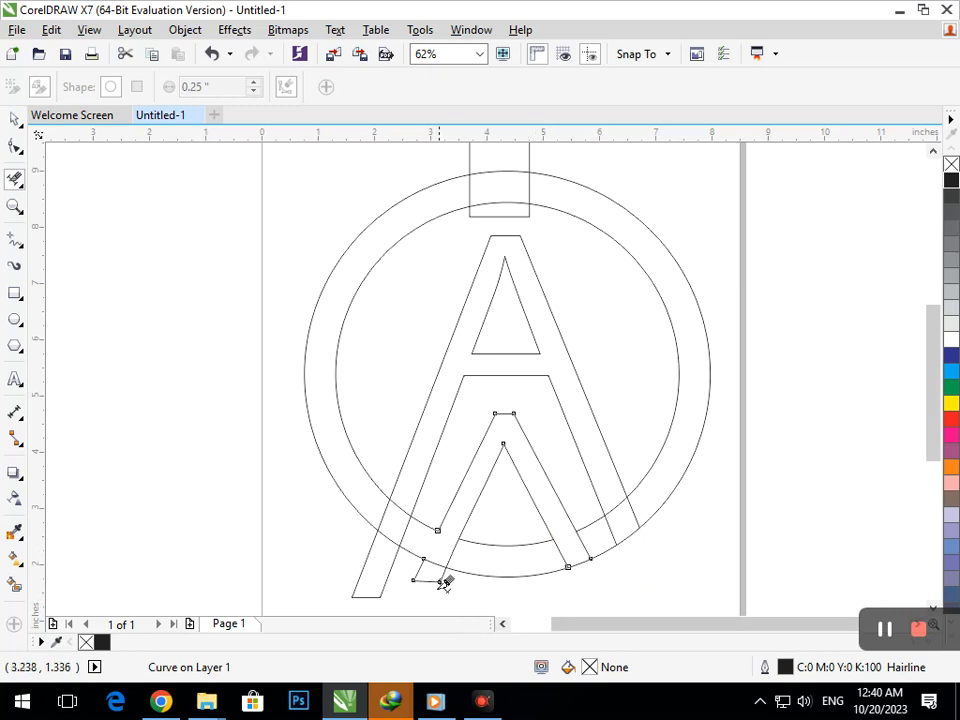
click(428, 570)
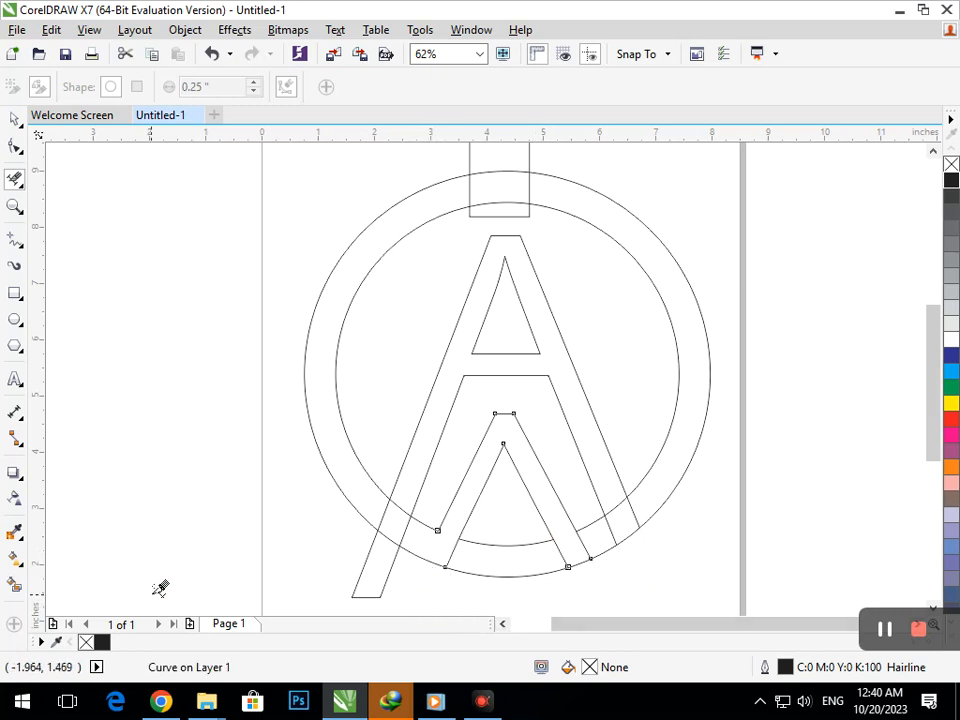
Step: Fill the inverted V, the ring's arcs, the A and its crossings with the ring with blue-gray using Smart Fill
click(14, 585)
click(478, 560)
key(ctrl+z)
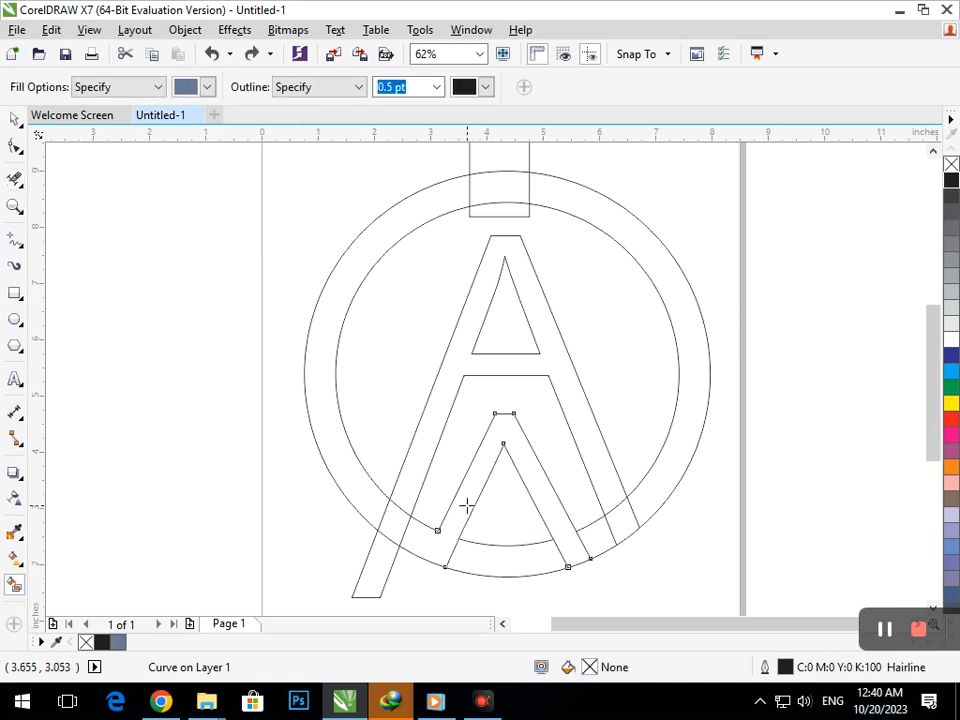
click(465, 506)
click(604, 535)
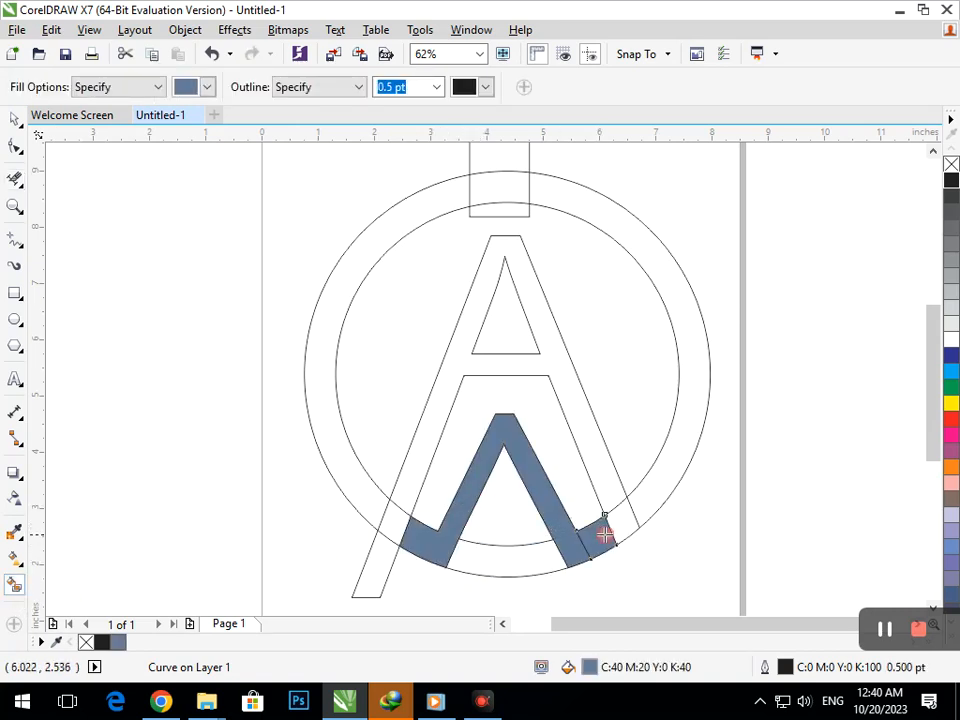
click(644, 512)
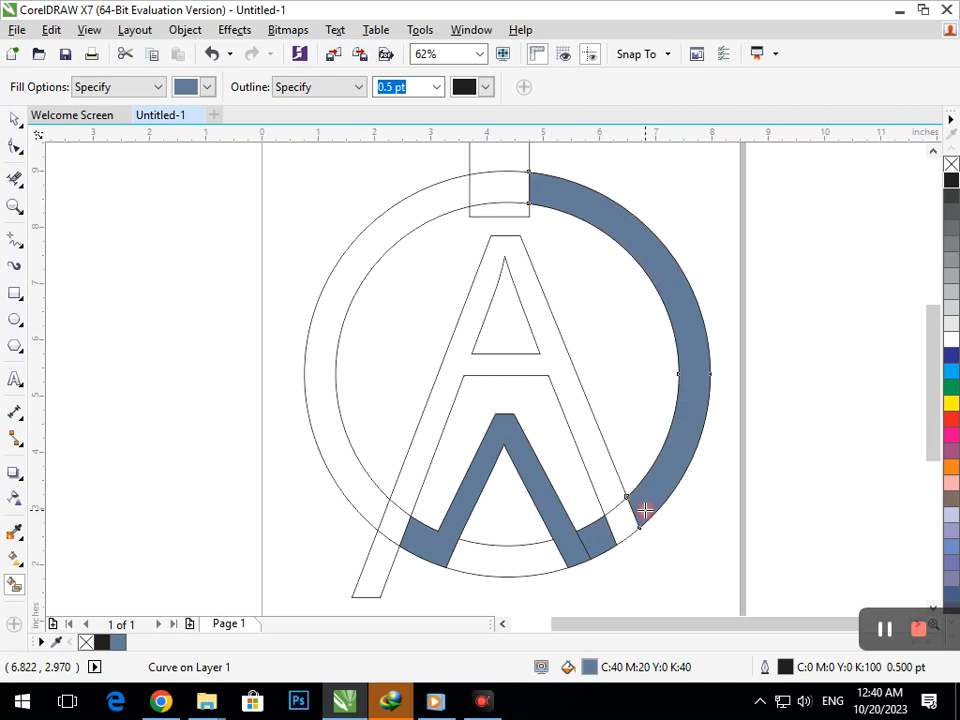
click(351, 490)
click(410, 488)
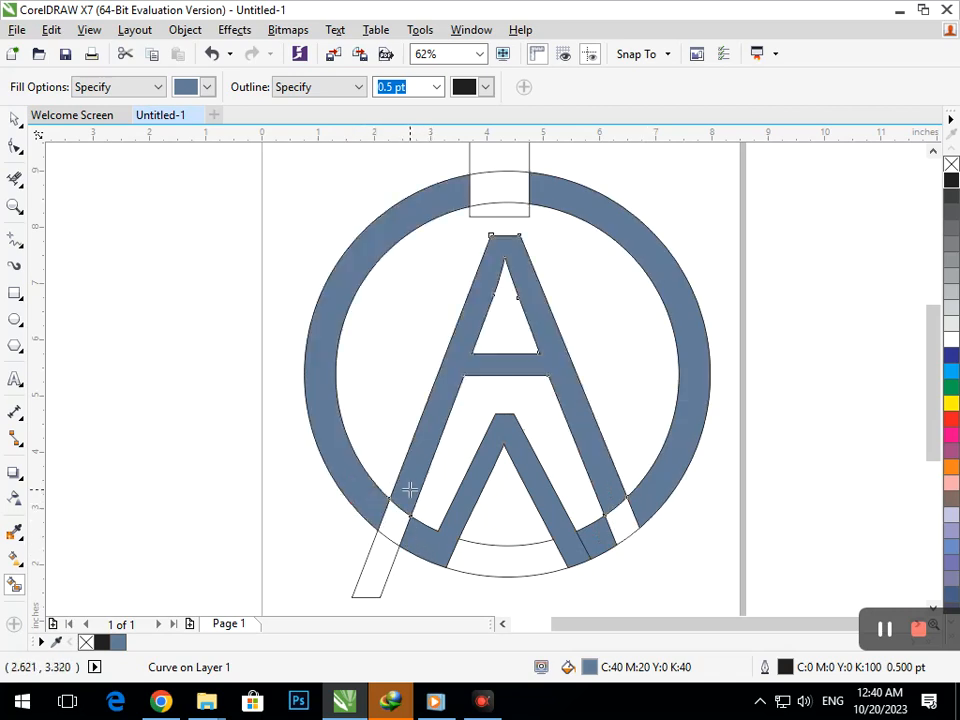
click(623, 524)
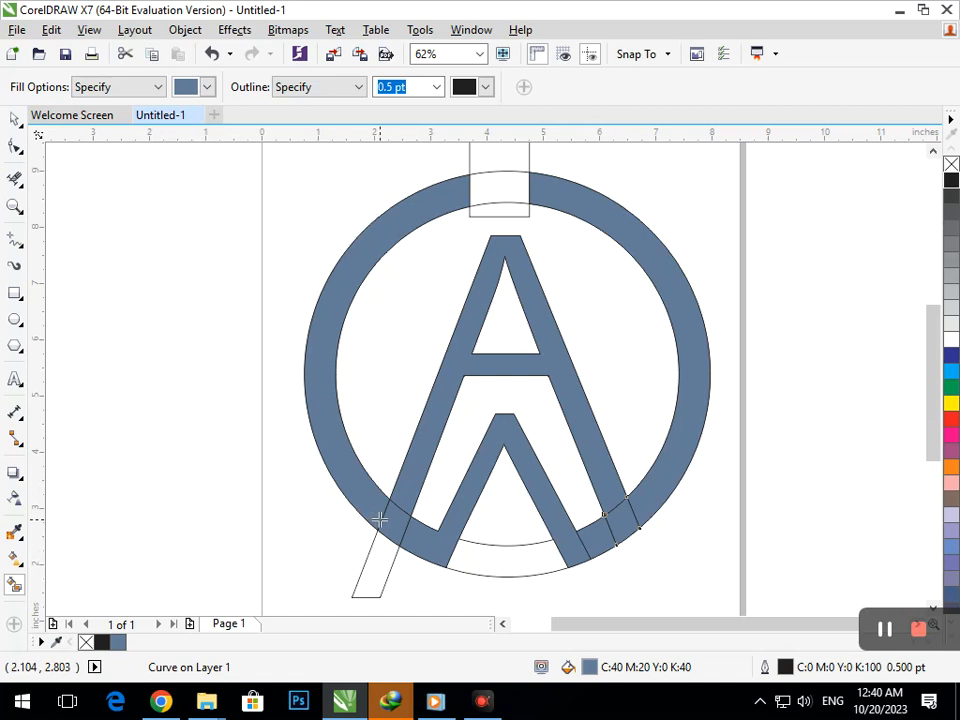
Step: Color the A and its two foot pieces crossing the ring red
click(952, 422)
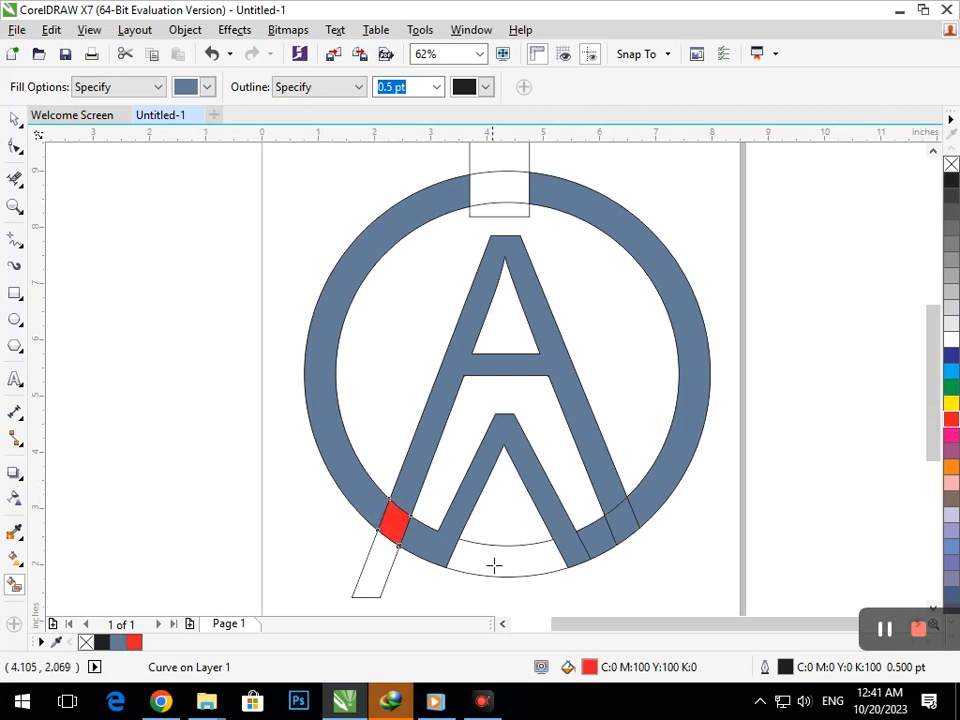
click(623, 522)
click(952, 420)
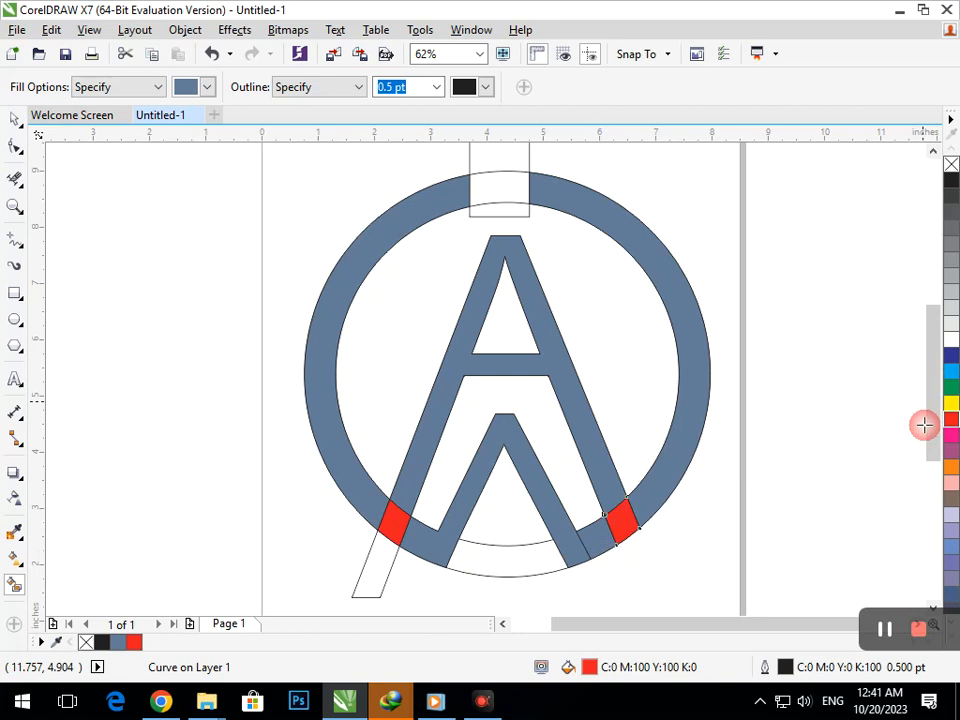
click(597, 472)
click(952, 423)
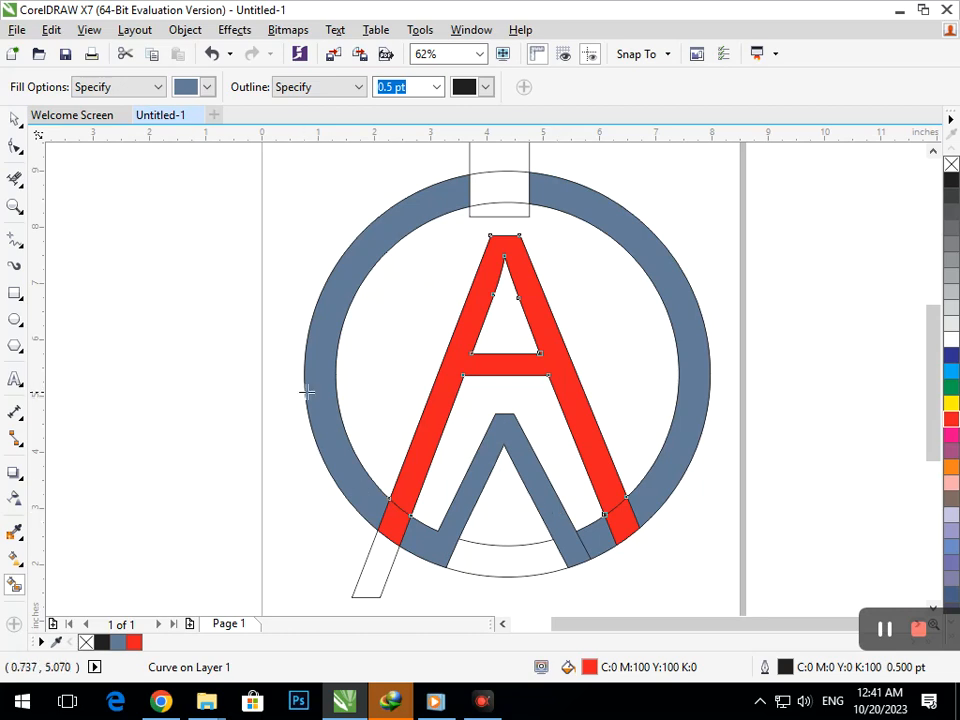
Step: Enlarge the rectangle over the ring's top to about 4.31 by 4.25 inches so it reaches below the A's peak
click(14, 119)
click(101, 236)
click(497, 208)
click(296, 206)
click(474, 190)
drag(461, 197, 368, 196)
drag(497, 220, 498, 296)
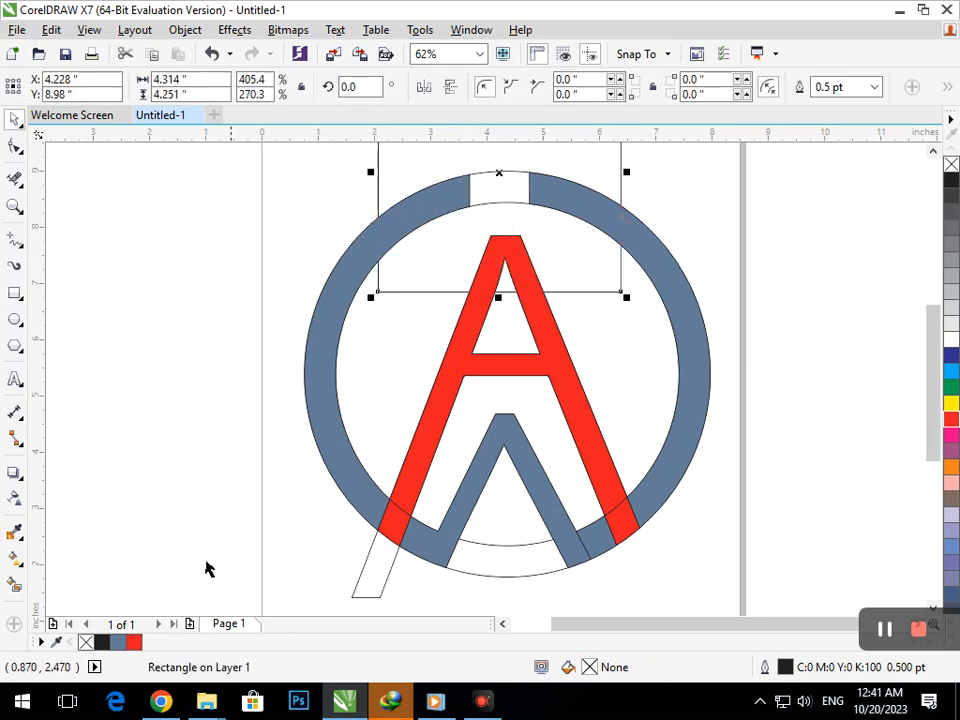
Step: Apply Smart Fill to the ring's right arc and color it green
click(16, 586)
click(328, 439)
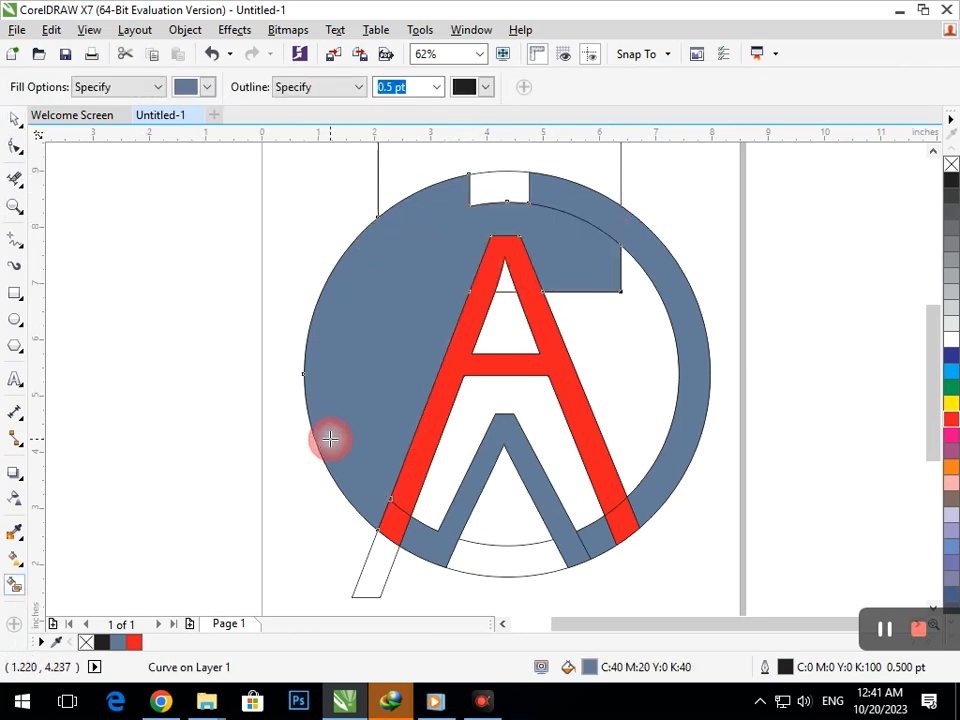
key(ctrl+z)
click(703, 380)
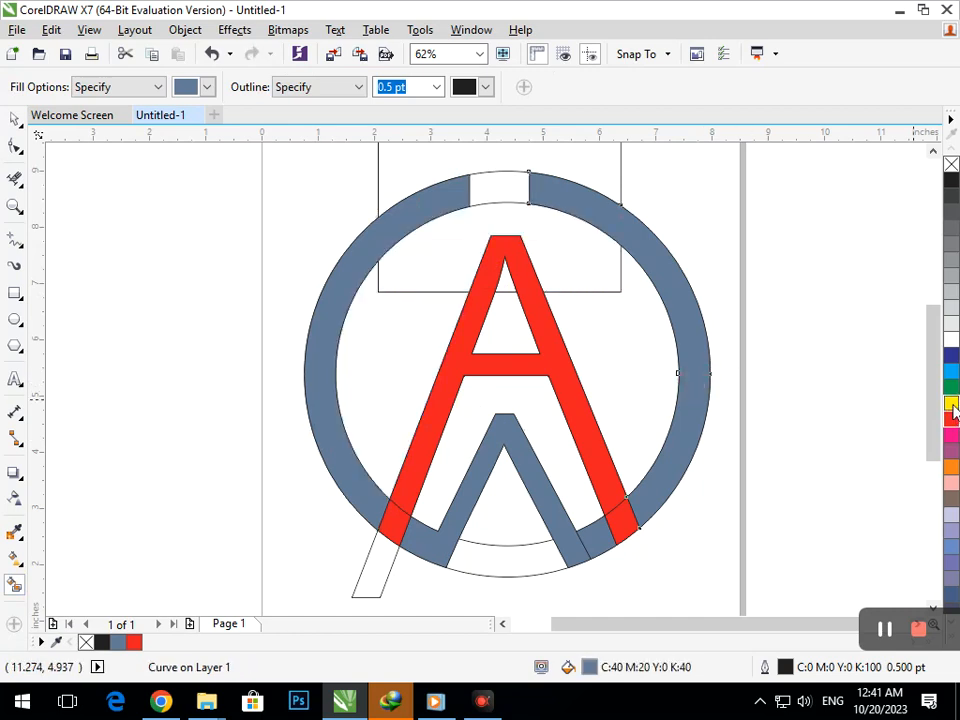
click(951, 388)
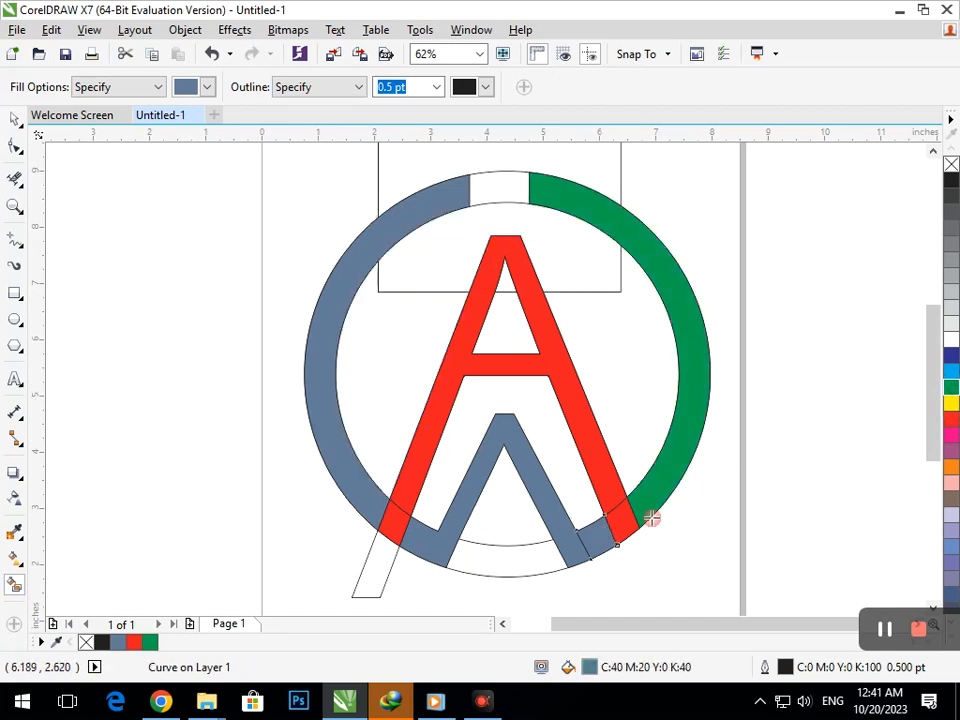
Step: Color the ring's short lower-right segment, the inverted V and the ring's left arc green
click(593, 533)
click(565, 525)
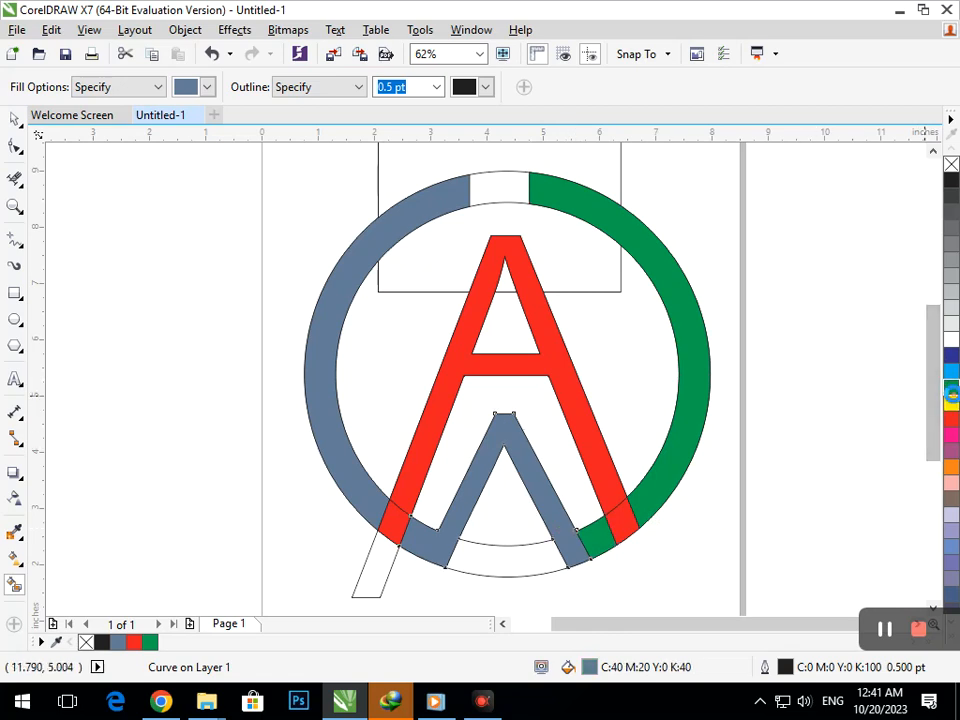
click(951, 390)
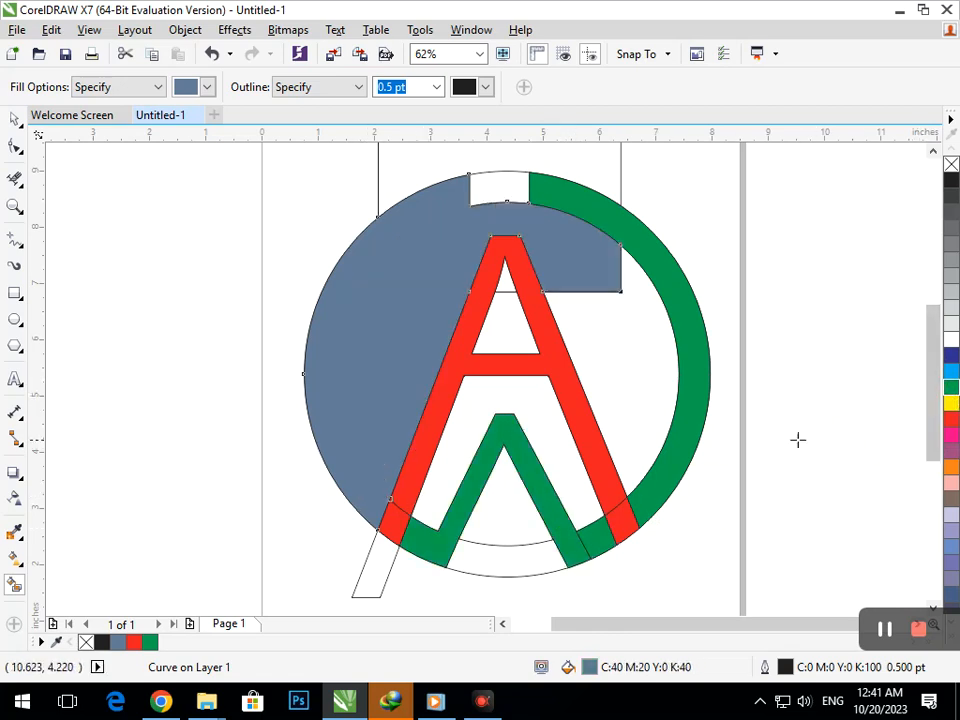
click(359, 245)
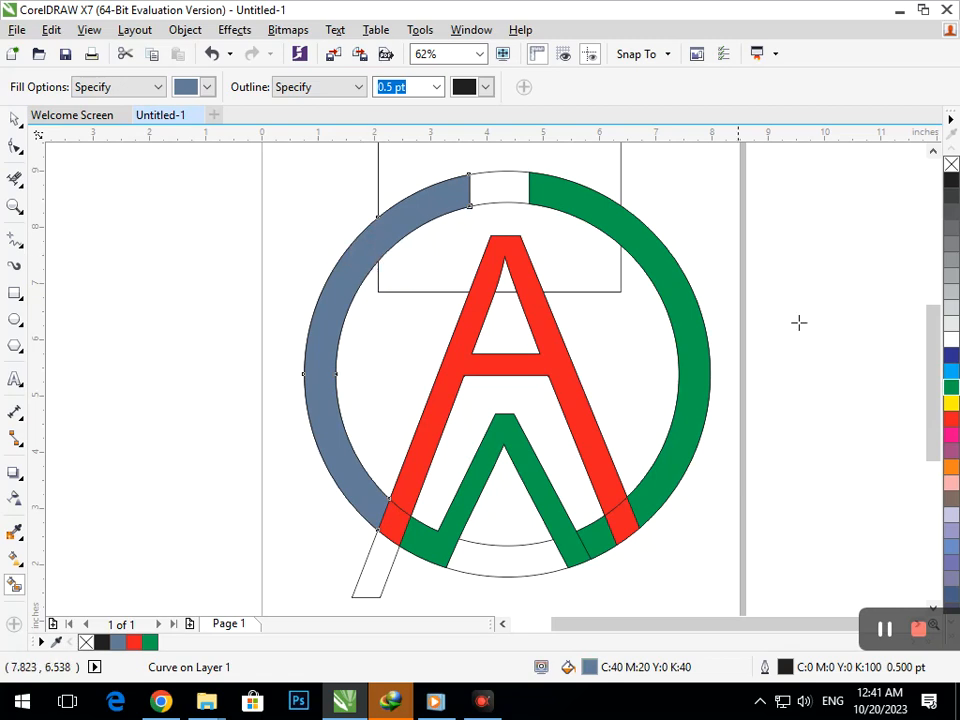
click(951, 390)
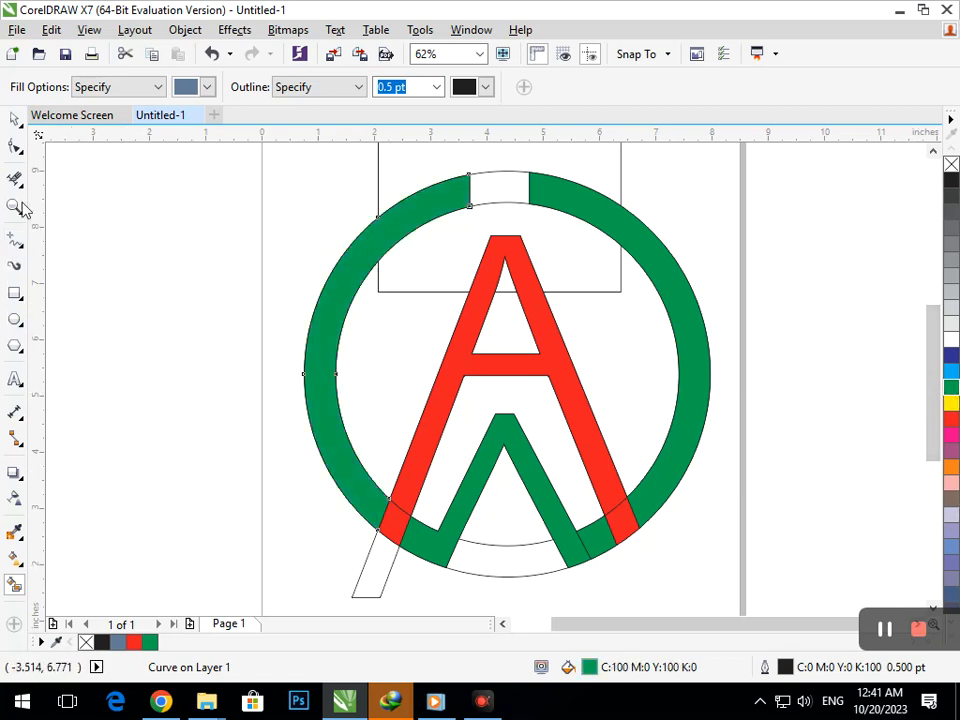
click(13, 122)
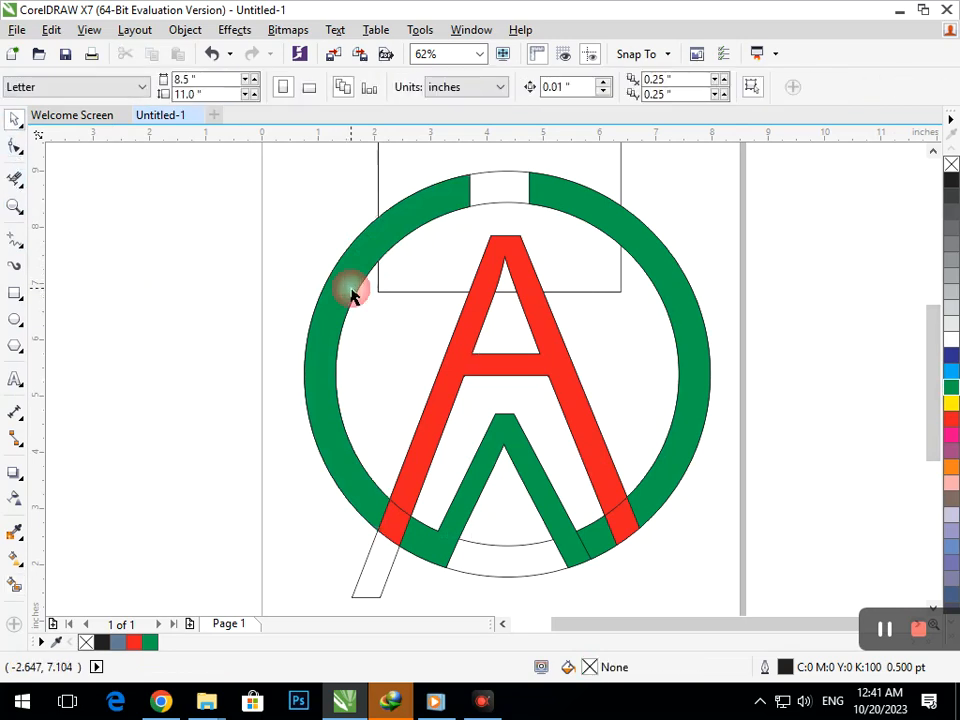
click(356, 287)
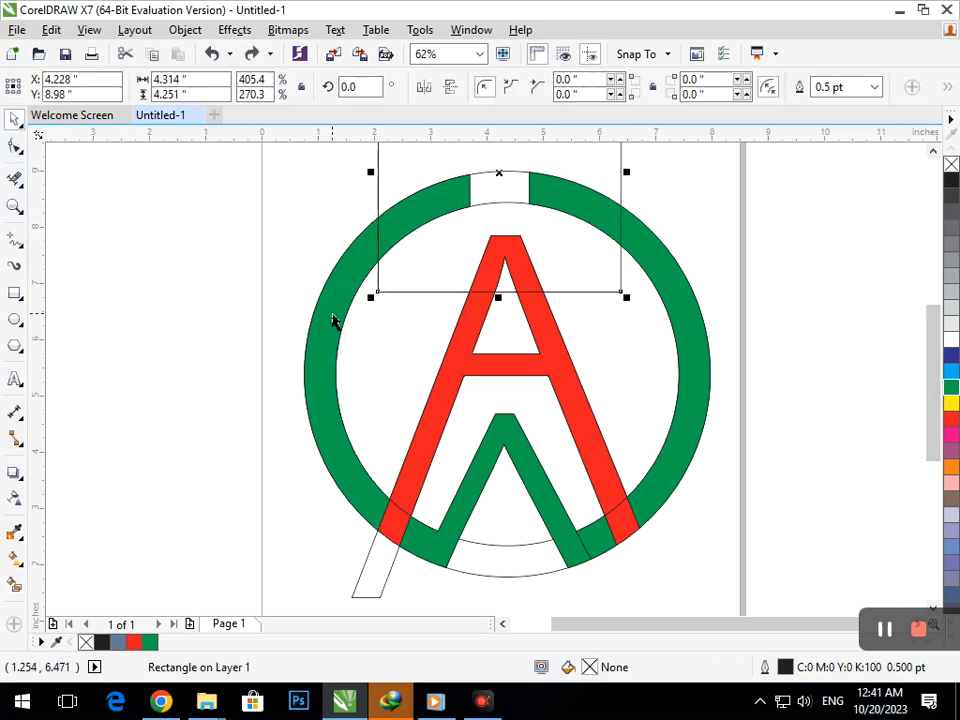
click(15, 584)
click(352, 480)
key(ctrl+z)
click(339, 274)
key(ctrl+z)
click(370, 245)
key(ctrl+z)
click(377, 497)
key(ctrl+z)
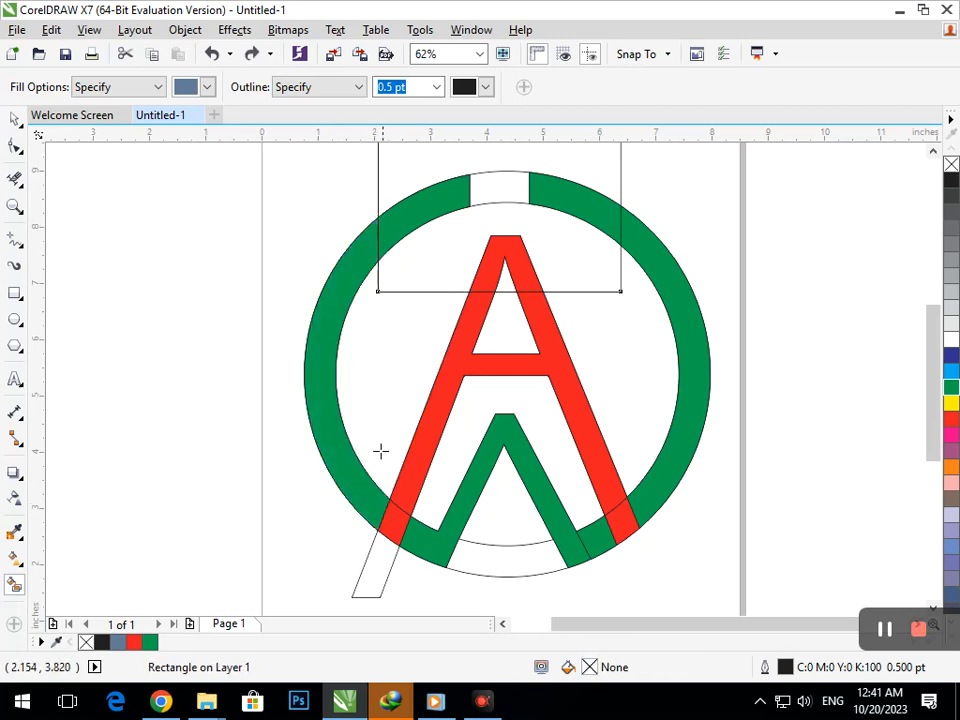
Step: Delete the inner circle's outline, keeping the filled ring pieces
click(14, 121)
drag(380, 381, 279, 450)
key(Delete)
Step: Smart Fill the left and right ring arcs from the rectangle's edges down to the A's feet and color them green
click(17, 586)
click(330, 440)
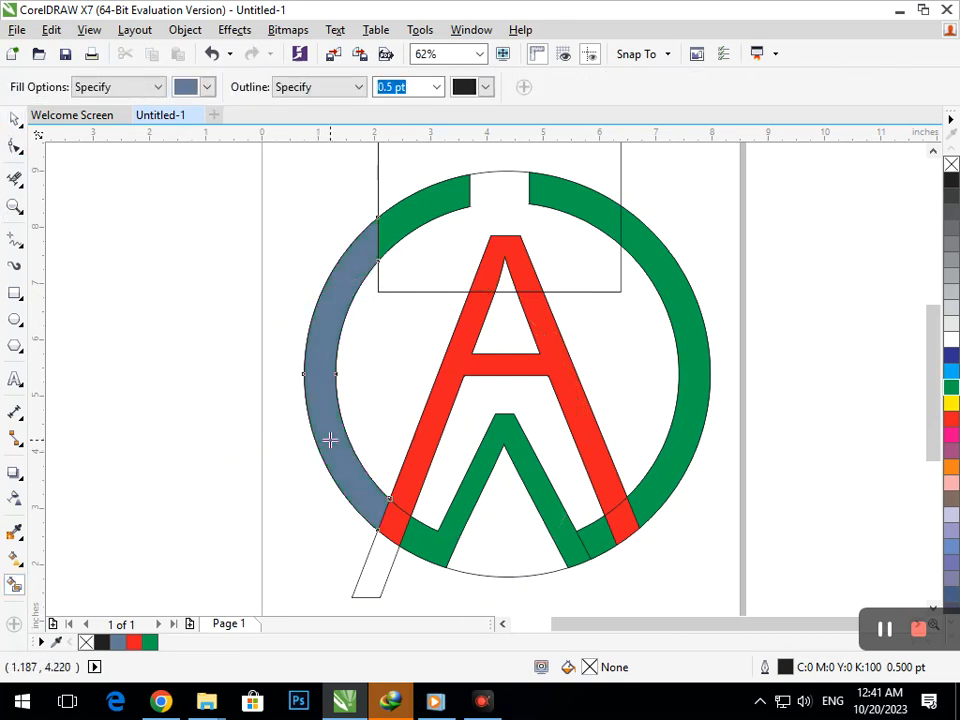
click(951, 387)
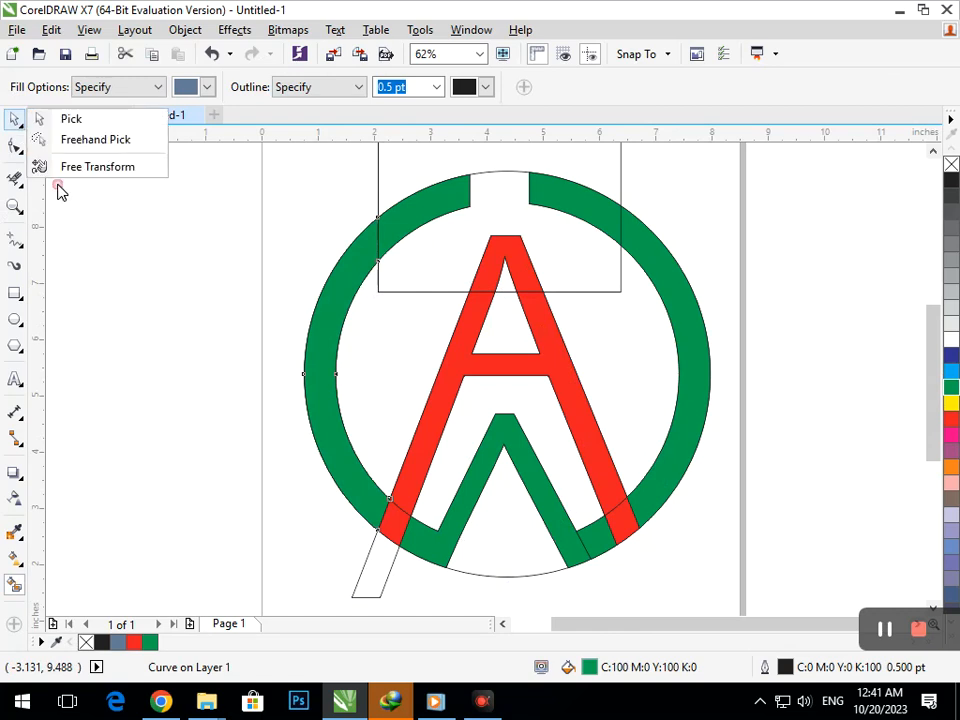
click(679, 418)
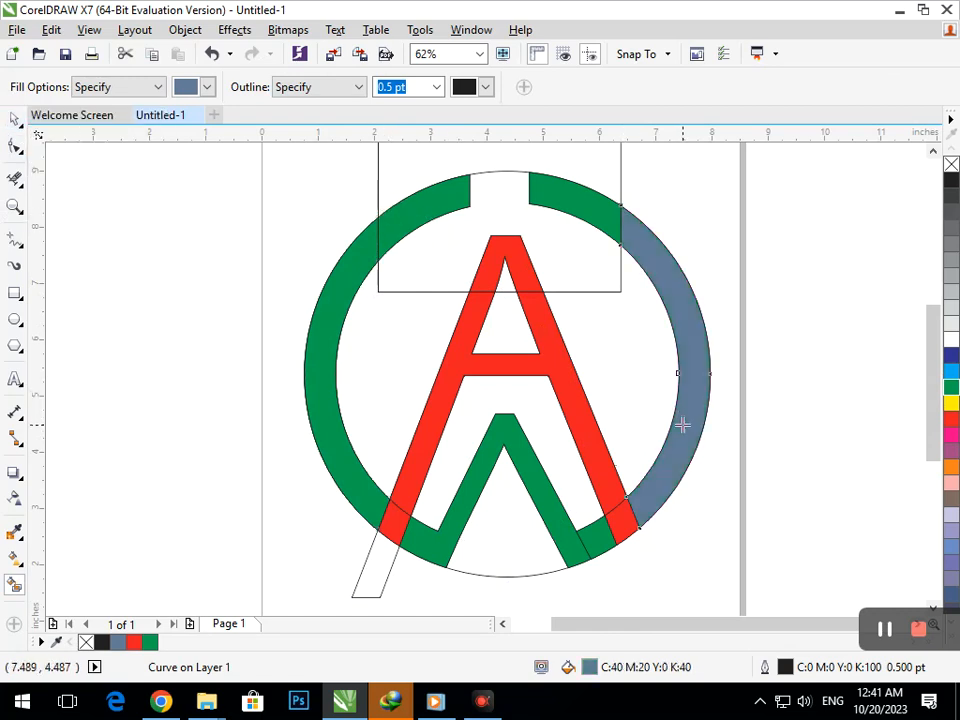
click(951, 387)
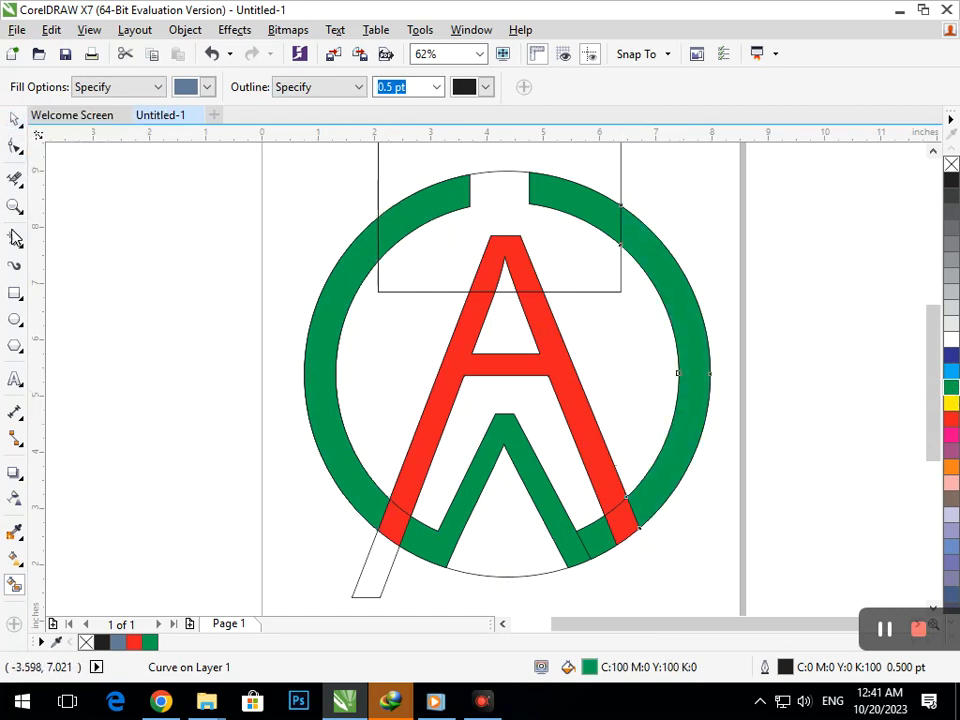
Step: Delete the ring's stacked upper-left pieces, the rectangle and the leftover outer circle outline
click(14, 120)
click(439, 191)
key(Delete)
click(440, 197)
key(Delete)
click(440, 197)
key(Delete)
click(440, 197)
key(Delete)
click(455, 191)
key(Delete)
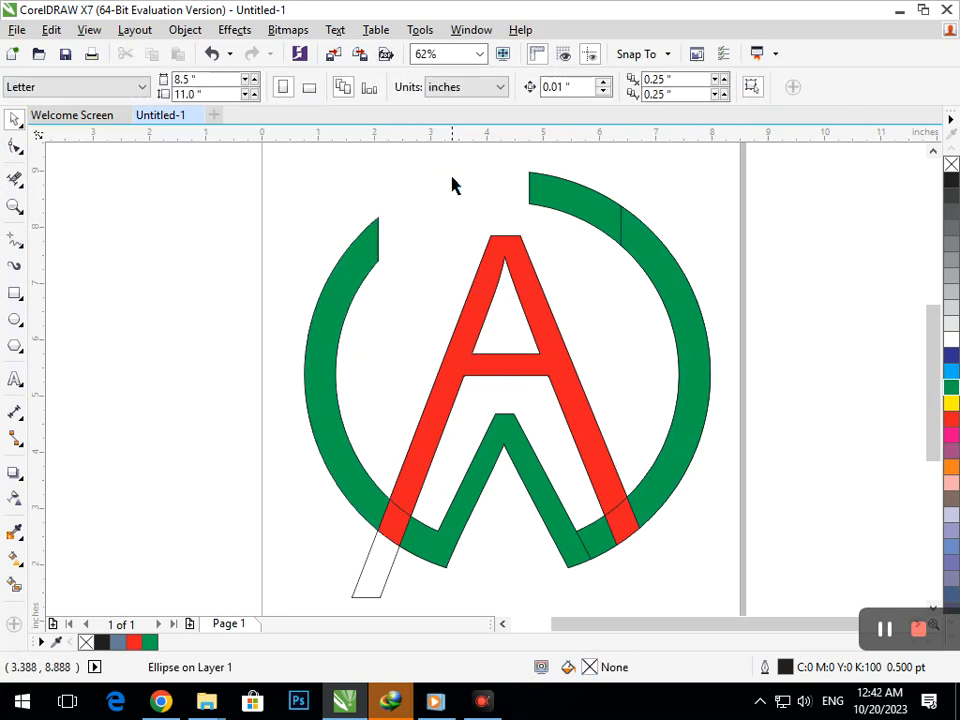
Step: Delete the stacked upper-right ring pieces so the right arc ends at the rectangle's former edge
click(590, 213)
key(Delete)
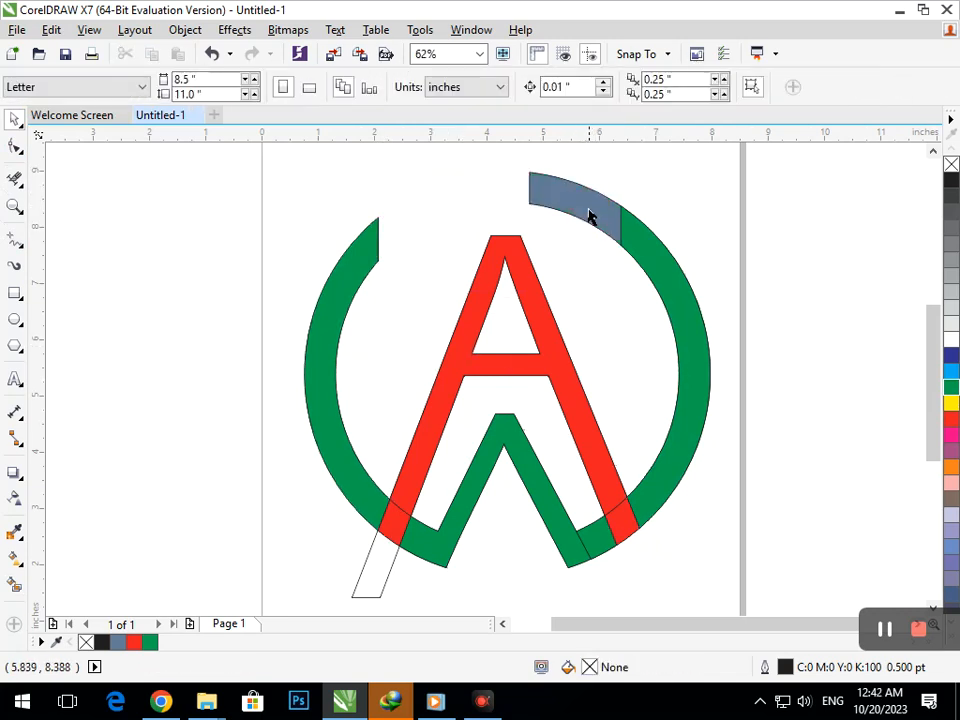
click(589, 210)
key(Delete)
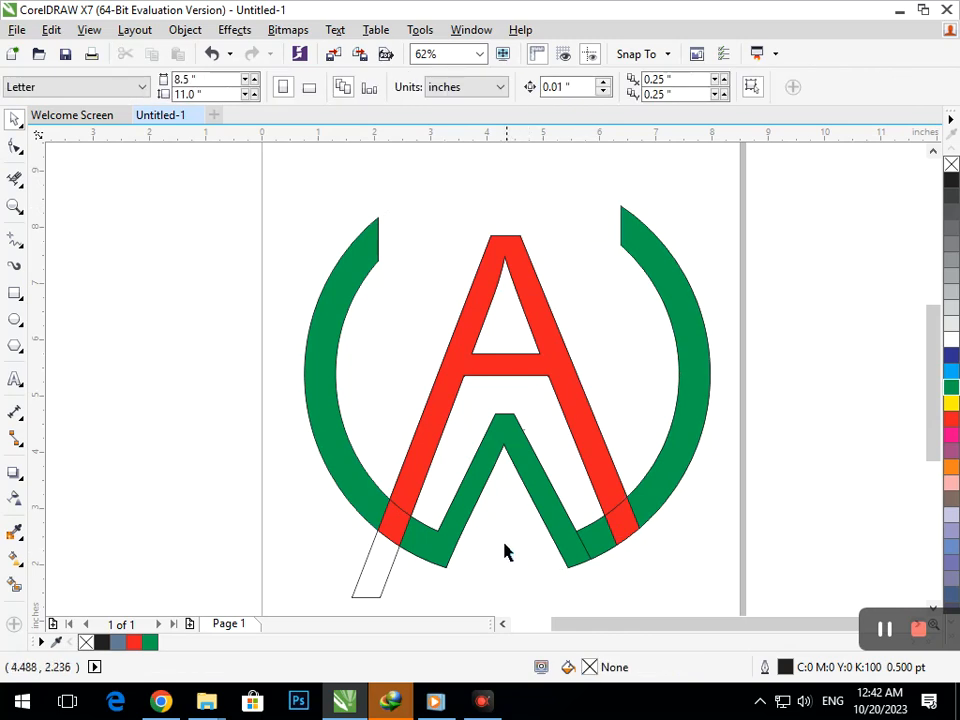
Step: Delete the leftover A outline whose left leg extends below the ring and undo the accidental move of the foot piece
click(381, 584)
key(Delete)
drag(388, 529, 366, 562)
key(ctrl+z)
Step: Weld the red A with its left and right foot pieces into one shape
shift+click(424, 450)
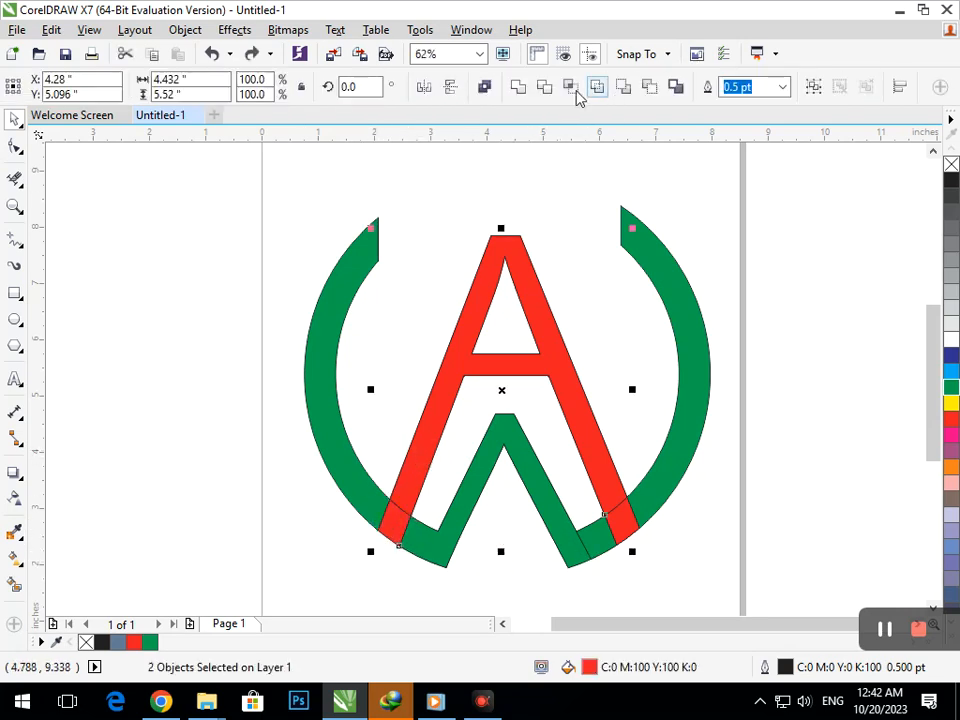
click(518, 86)
key(Escape)
click(611, 514)
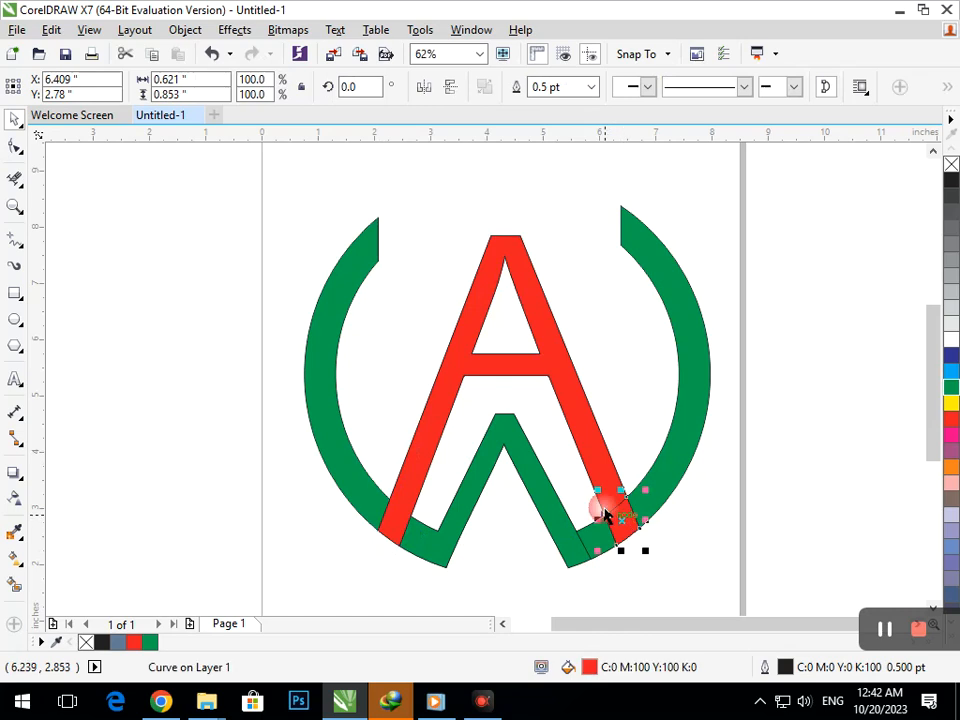
shift+click(591, 440)
click(796, 448)
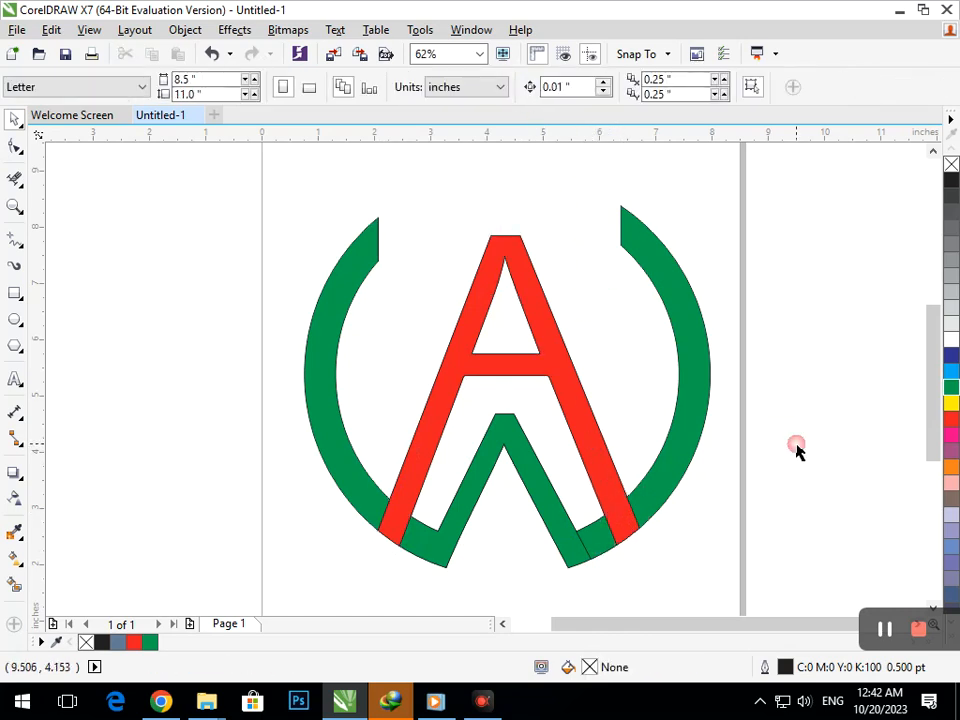
Step: Weld the green inverted V with the adjoining lower-right ring segment
click(603, 528)
shift+click(553, 510)
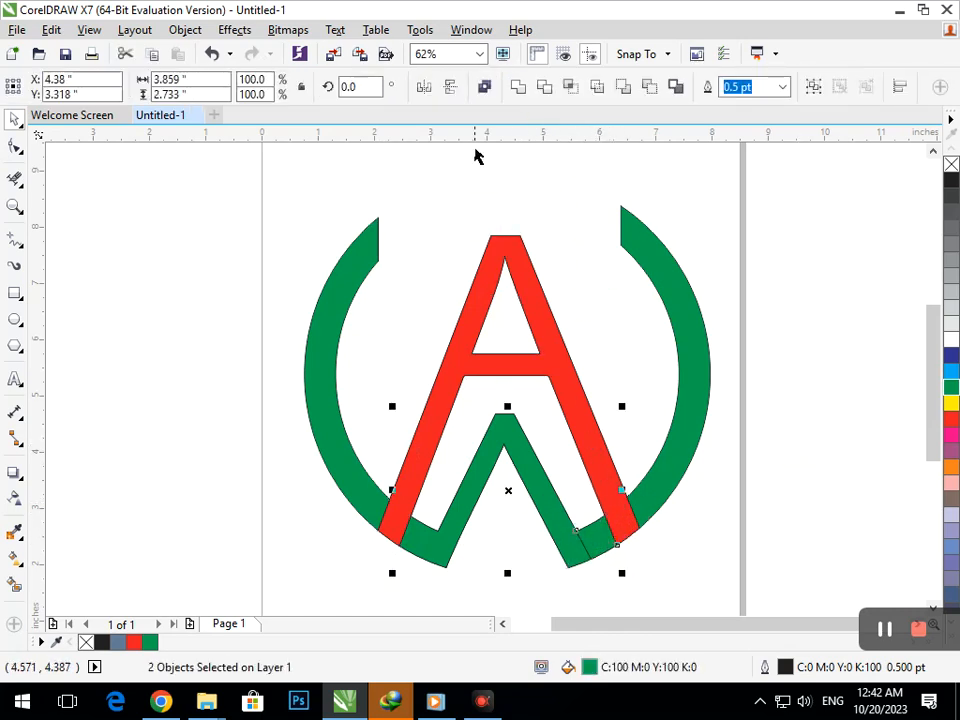
click(530, 93)
click(631, 601)
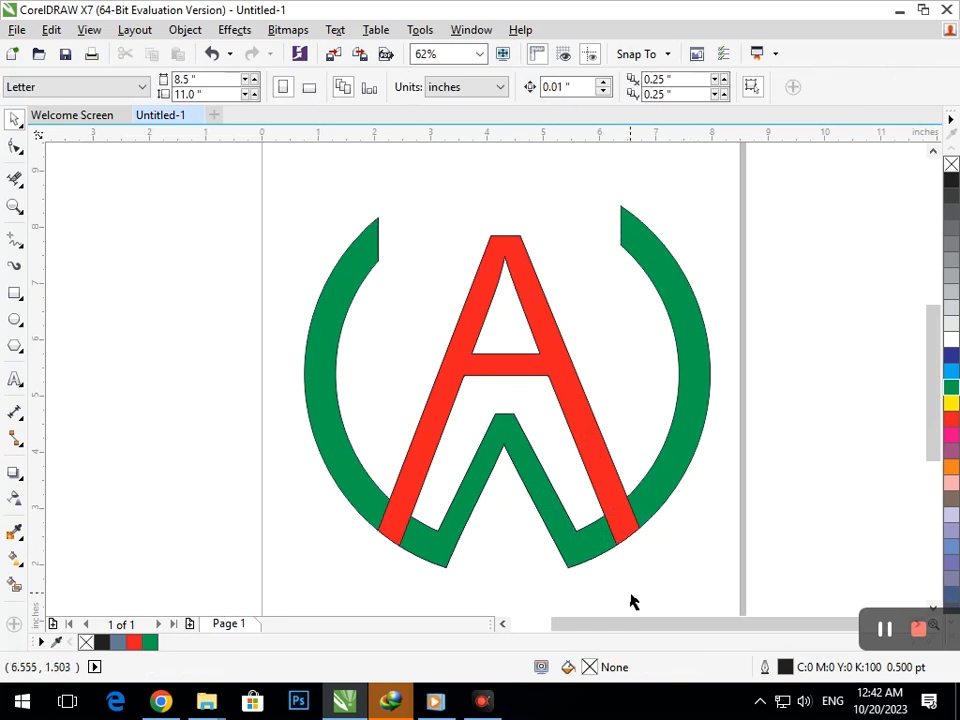
Step: Select all logo pieces and move them off the page onto the empty area to its left
scroll(495, 396, down, 4)
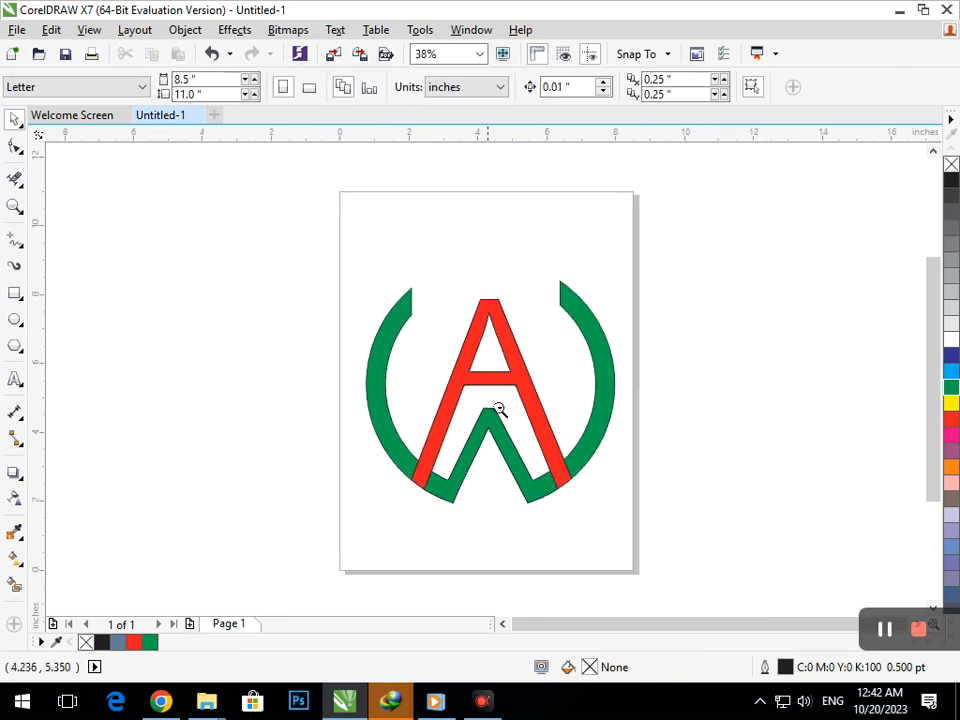
drag(396, 300, 628, 494)
drag(521, 425, 254, 365)
click(141, 258)
key(F2)
drag(107, 214, 379, 423)
drag(196, 213, 612, 545)
drag(497, 500, 377, 459)
key(F2)
key(F3)
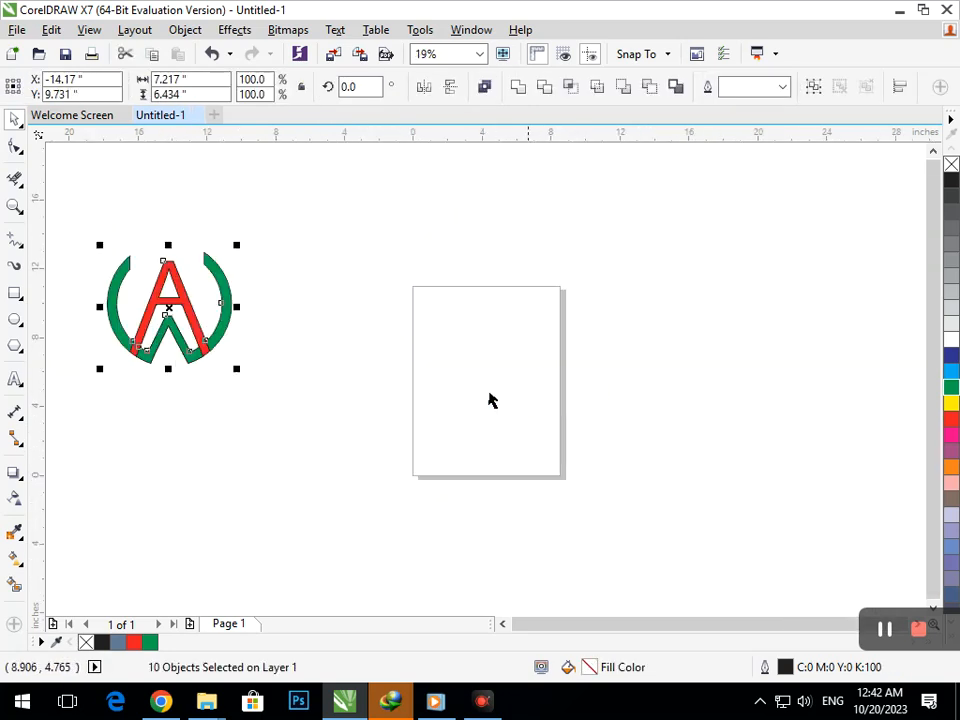
Step: Group all the logo's objects together
key(F2)
drag(79, 214, 343, 427)
drag(150, 195, 558, 456)
key(ctrl+g)
click(726, 458)
Step: Shift the grouped logo slightly within the empty area beside the page and deselect it
drag(456, 431, 478, 450)
click(482, 450)
click(476, 445)
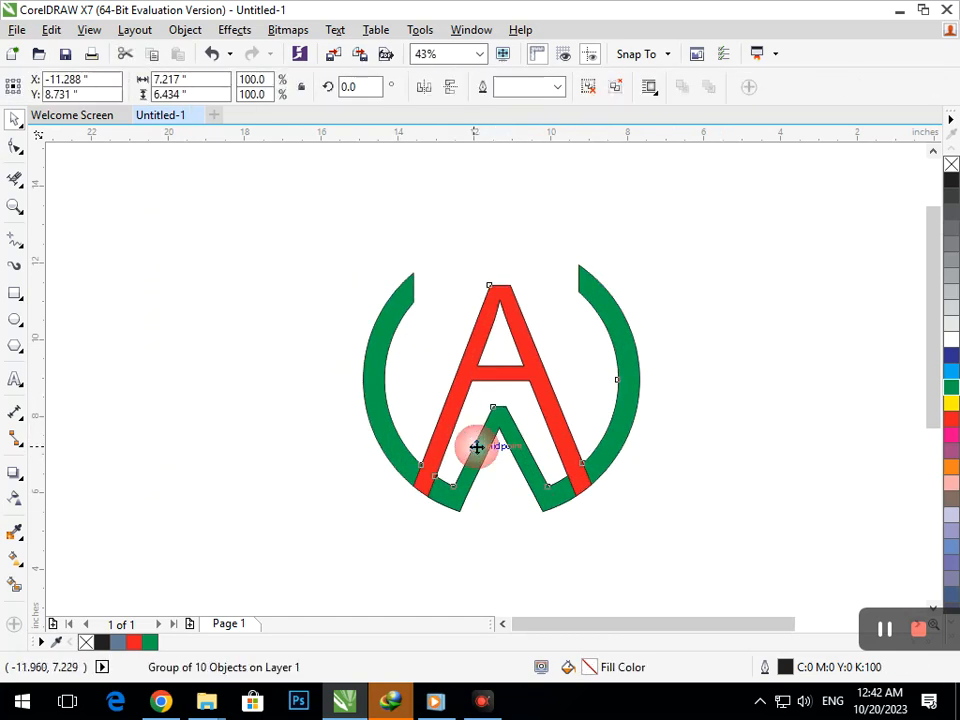
click(724, 429)
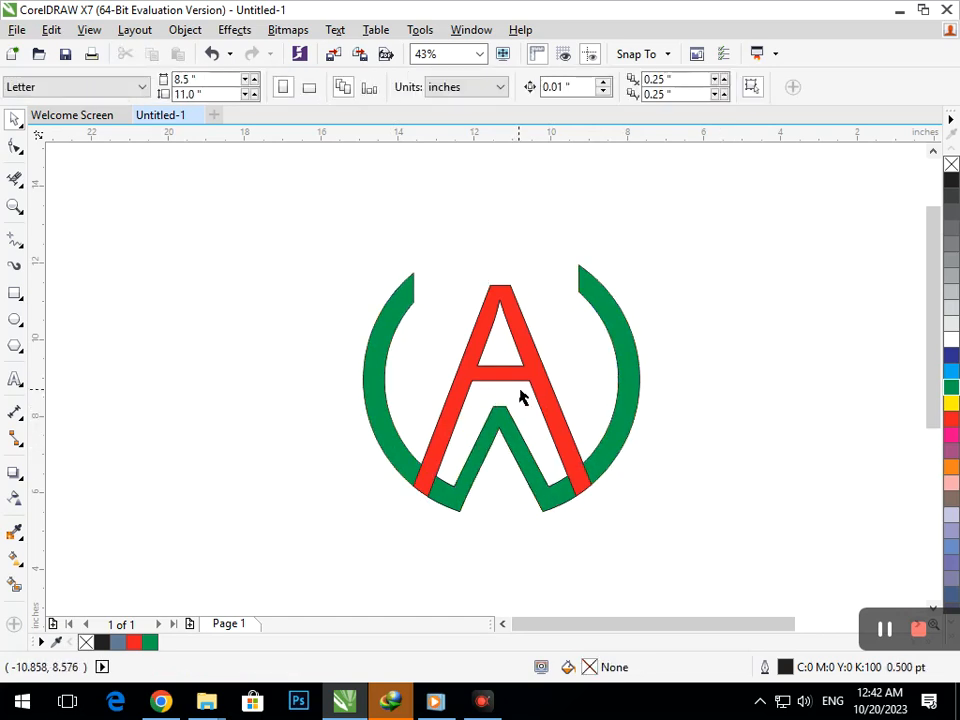
drag(521, 386, 513, 380)
click(748, 561)
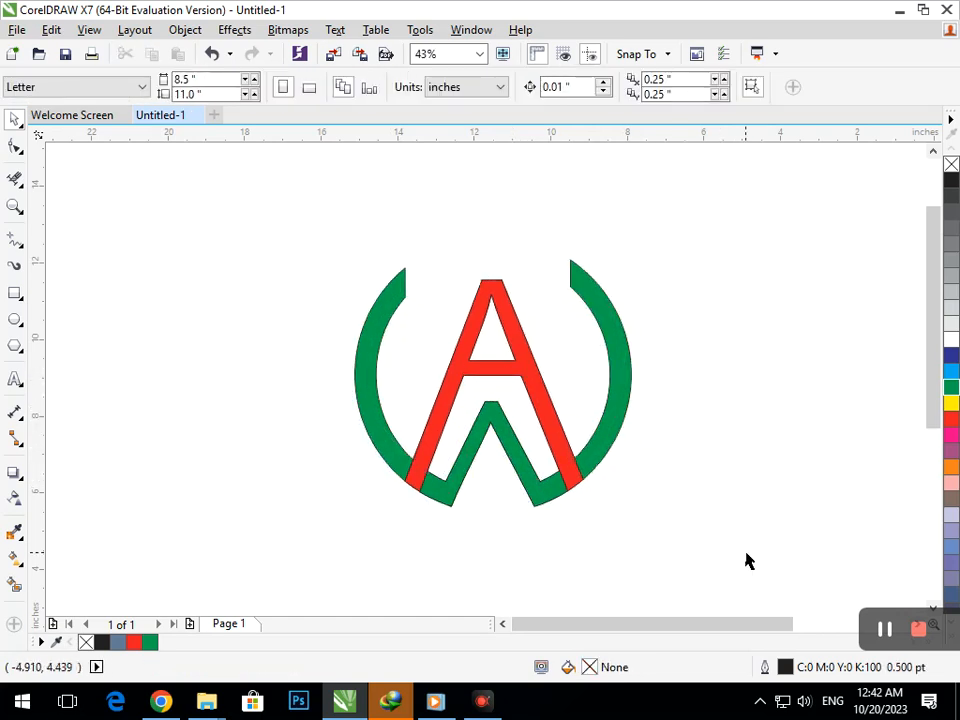